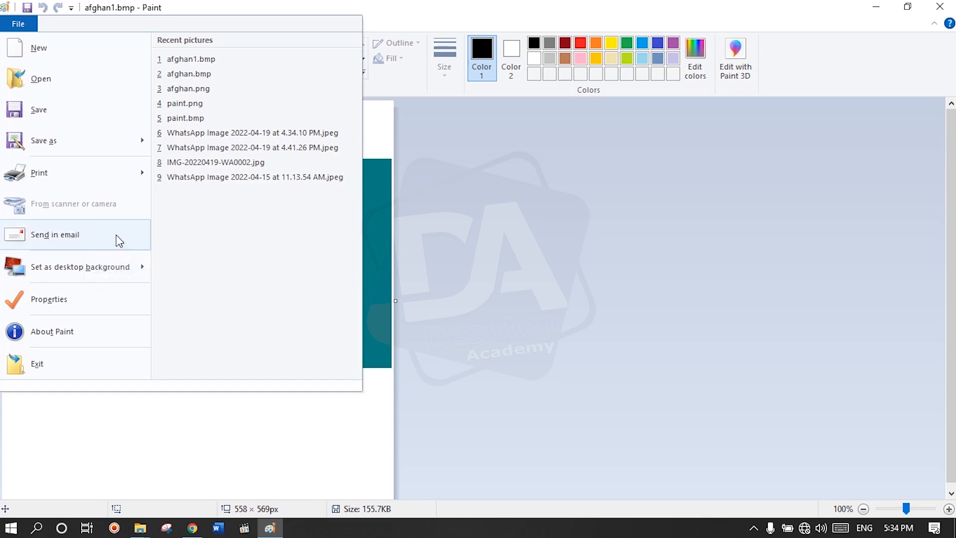
# Step: Set the afghan1.bmp picture as the desktop background, check it on the desktop and return to the picture
pyautogui.moveTo(142, 273)
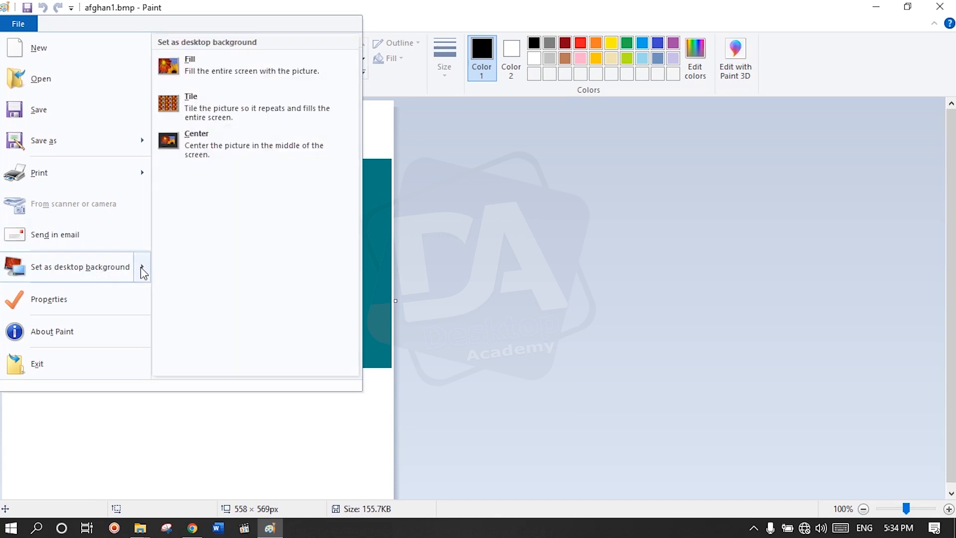
pyautogui.click(80, 272)
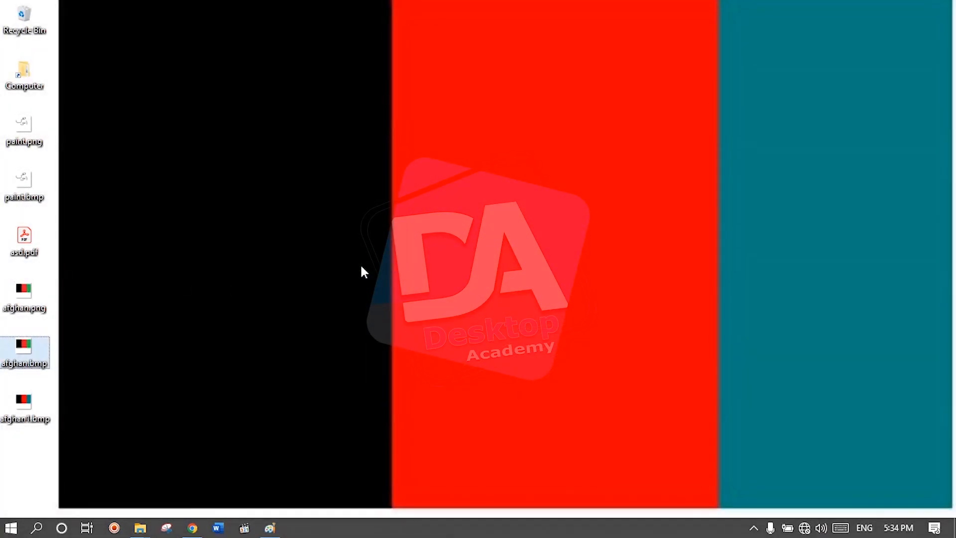
pyautogui.rightClick(320, 223)
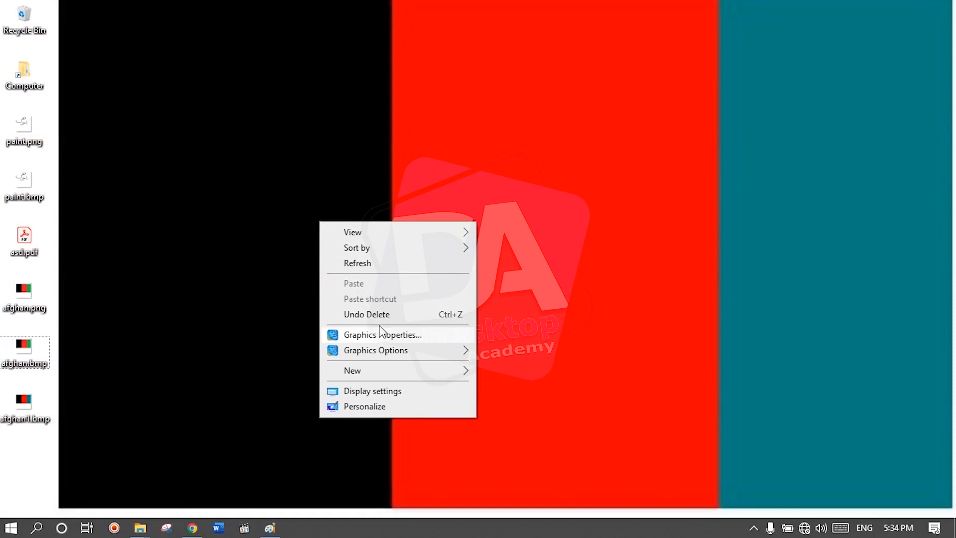
pyautogui.click(206, 238)
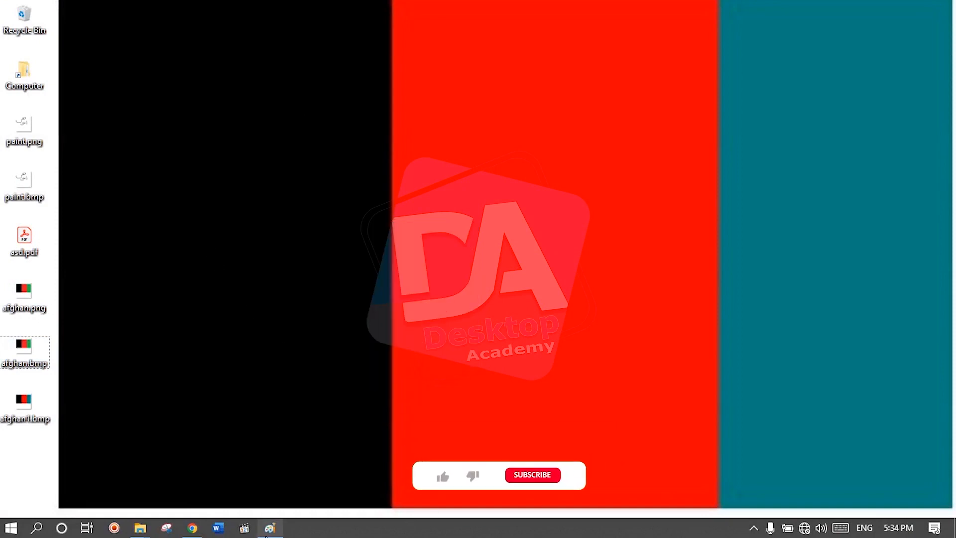
pyautogui.click(268, 534)
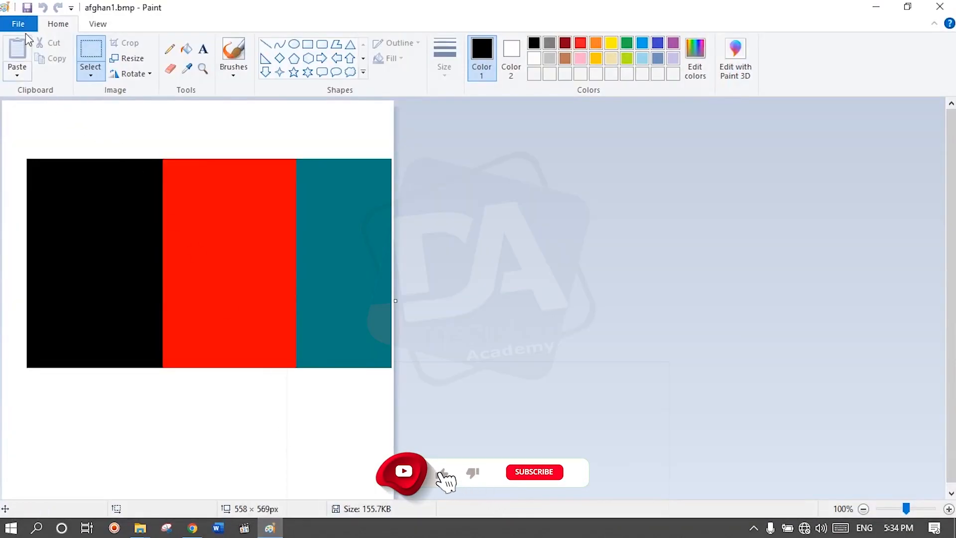
# Step: Open the image properties and try the inches and centimeters units, ending on pixels
pyautogui.click(22, 31)
pyautogui.click(53, 298)
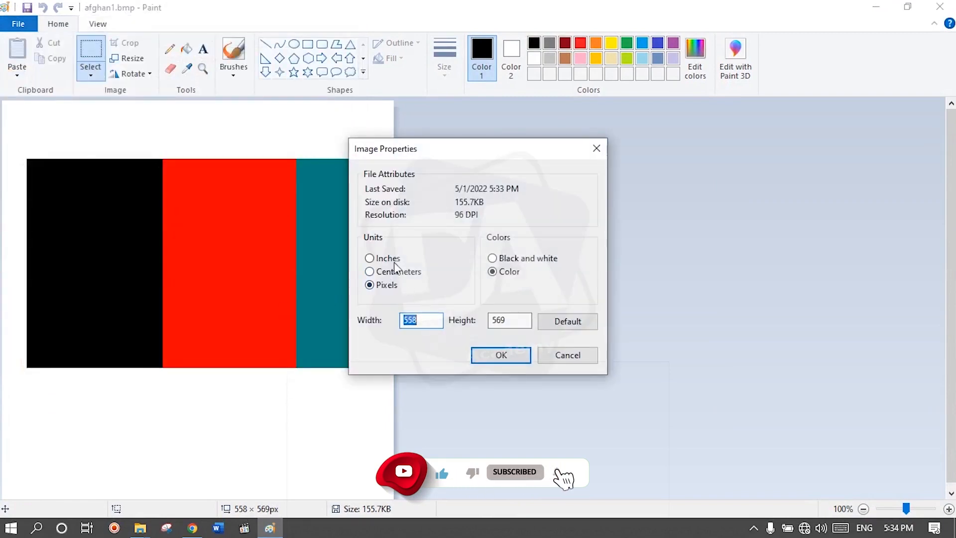
pyautogui.click(393, 261)
pyautogui.click(395, 271)
pyautogui.click(392, 285)
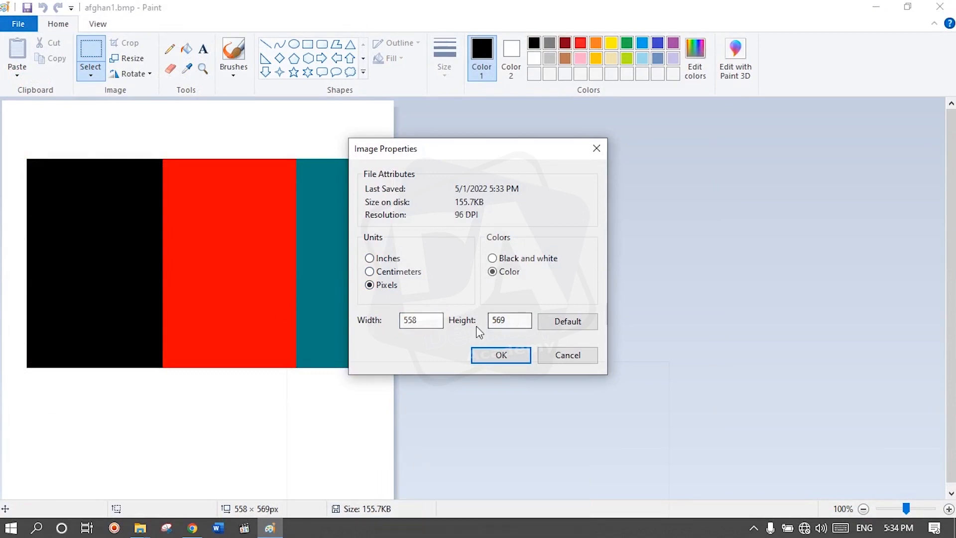
# Step: Apply the default canvas size of 819 × 460 pixels with the color mode set to Color
pyautogui.moveTo(425, 319); pyautogui.dragTo(396, 319)
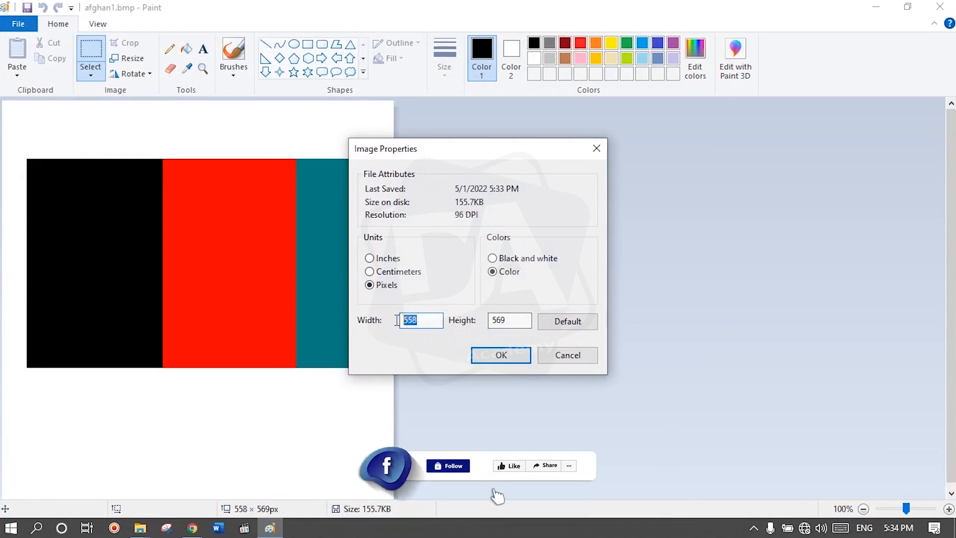
pyautogui.doubleClick(497, 321)
pyautogui.click(556, 324)
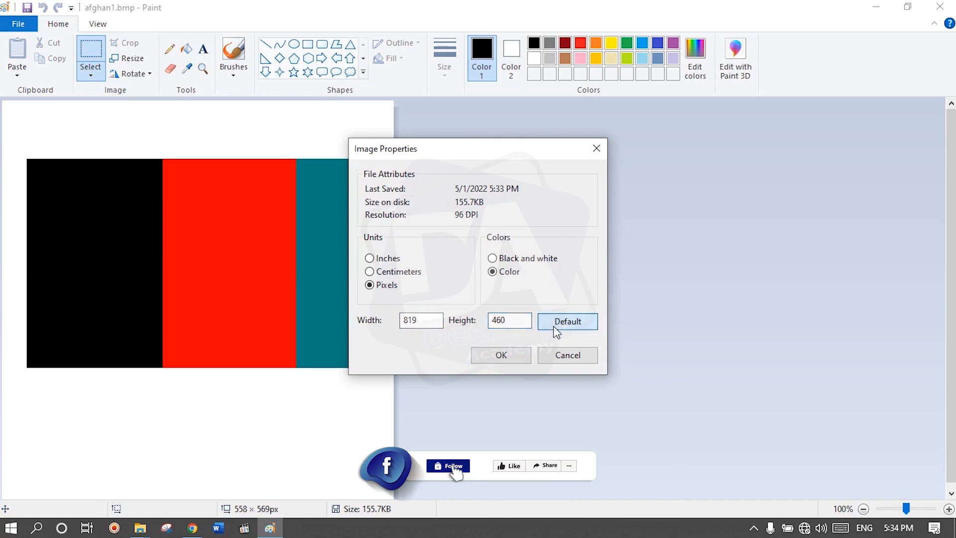
pyautogui.click(494, 260)
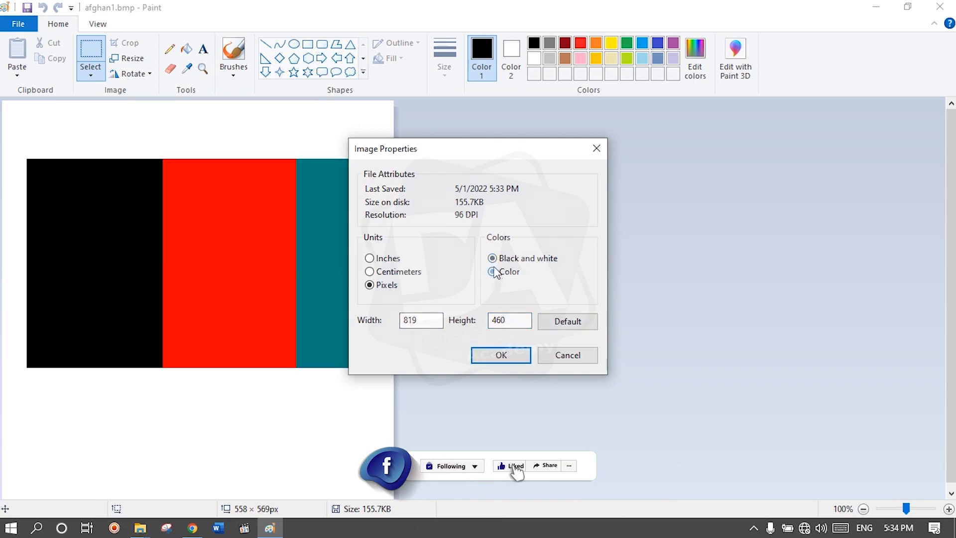
pyautogui.click(494, 271)
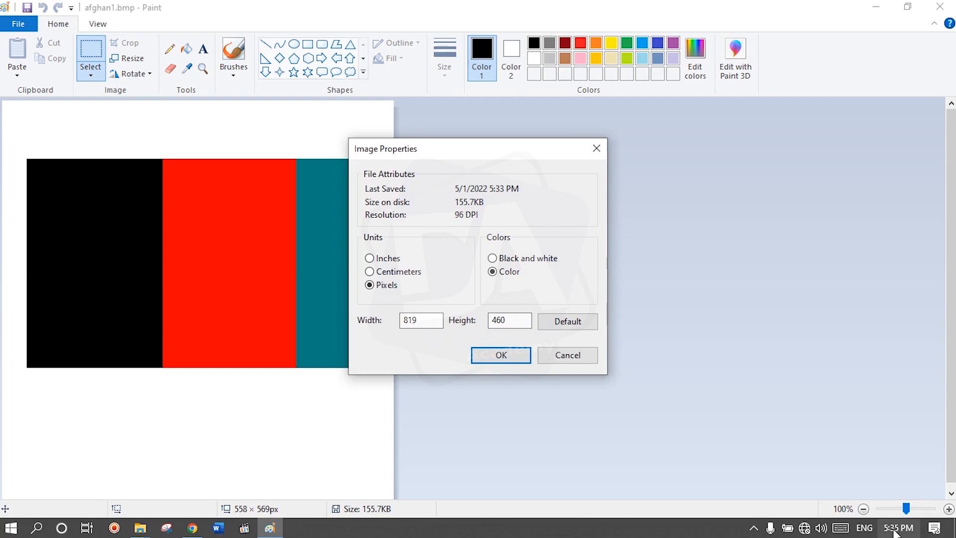
pyautogui.click(515, 355)
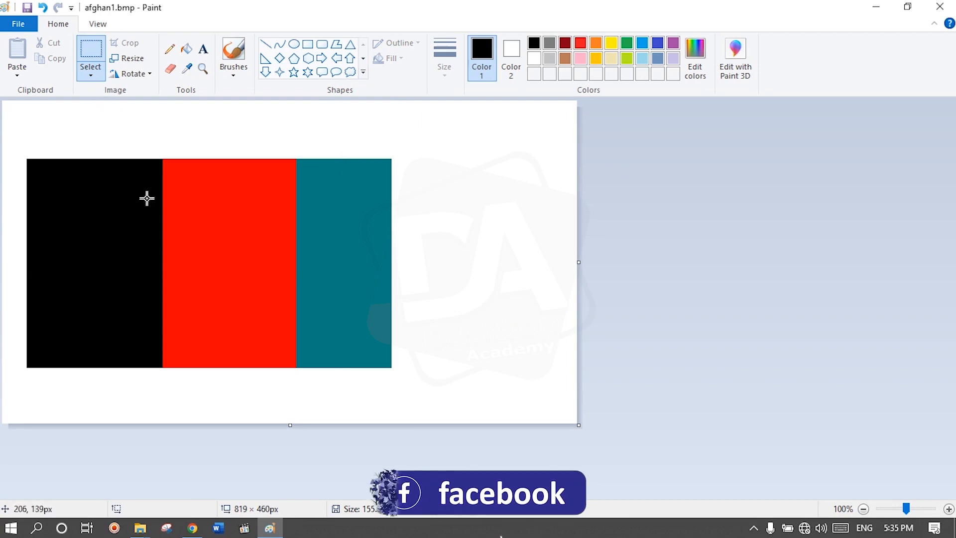
# Step: Discard the unsaved changes to the current picture and open afghan.bmp from the Desktop
pyautogui.hotkey('alt', 'F4')
pyautogui.click(479, 274)
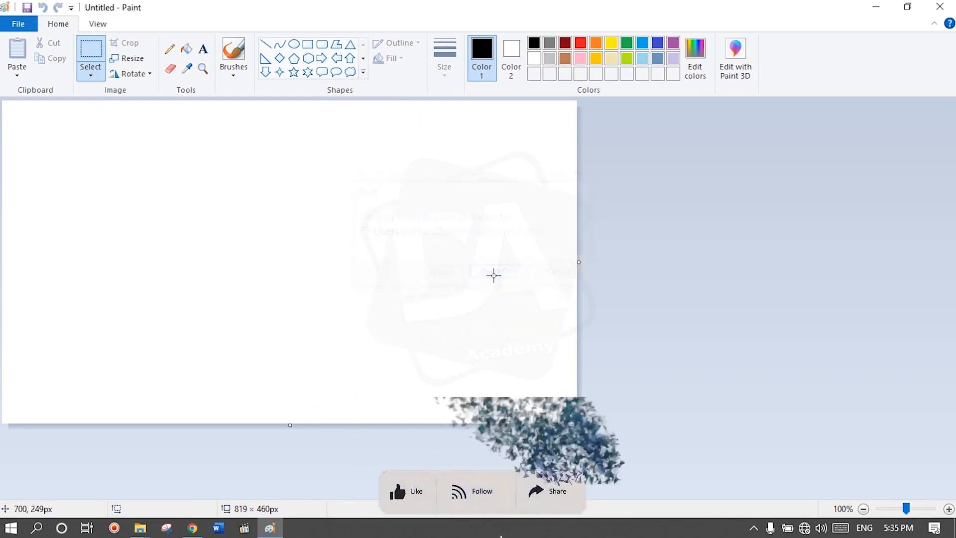
pyautogui.click(15, 24)
pyautogui.click(41, 76)
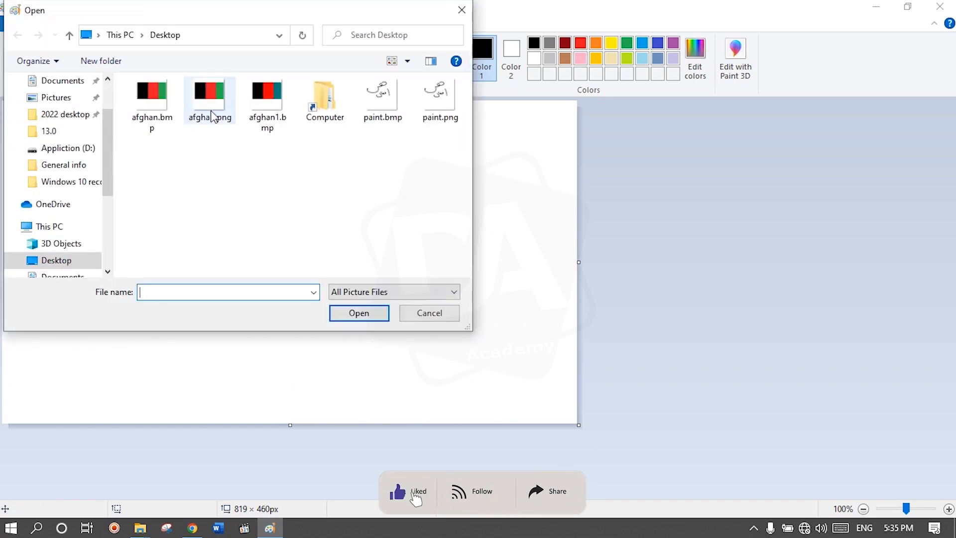
pyautogui.doubleClick(154, 107)
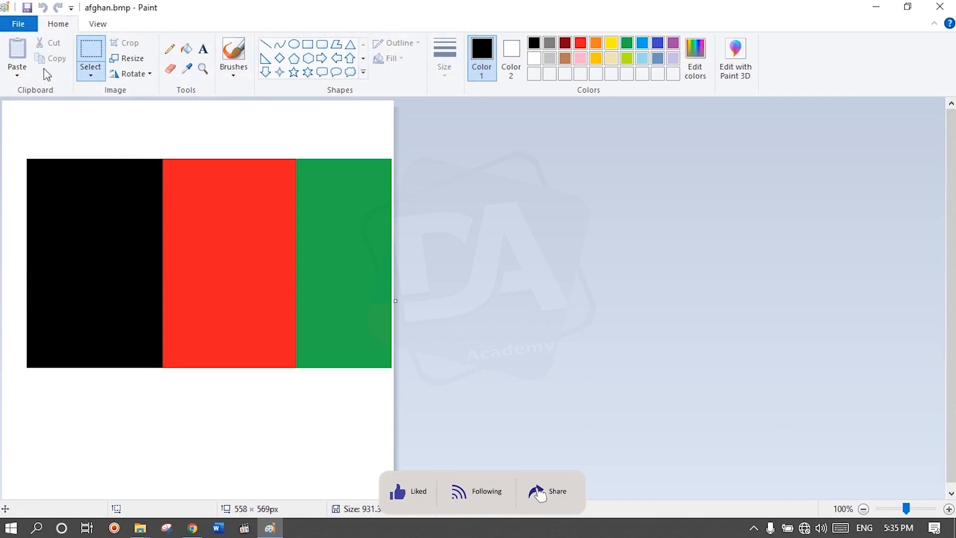
# Step: Copy a rectangular area of about 319 × 122 px across the three stripes and paste it below the flag
pyautogui.click(21, 70)
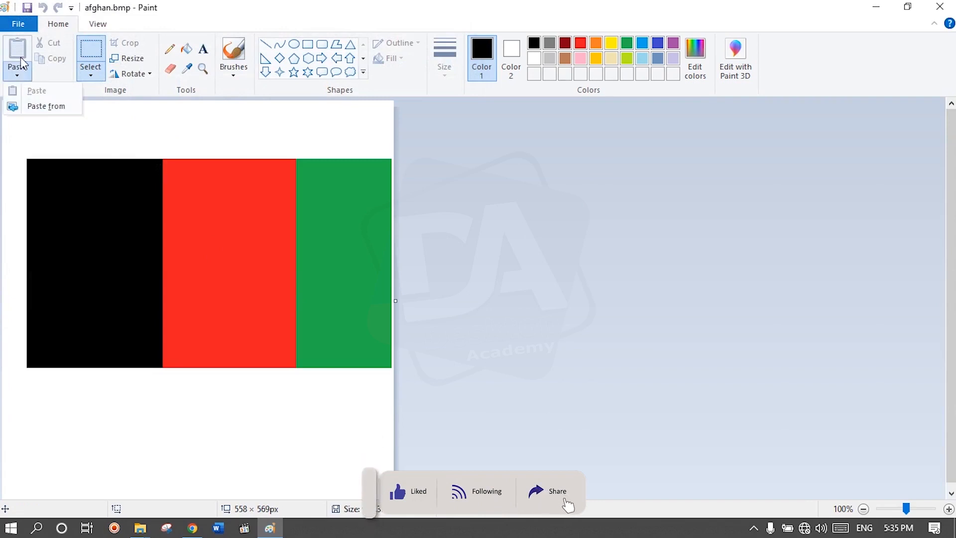
pyautogui.click(90, 54)
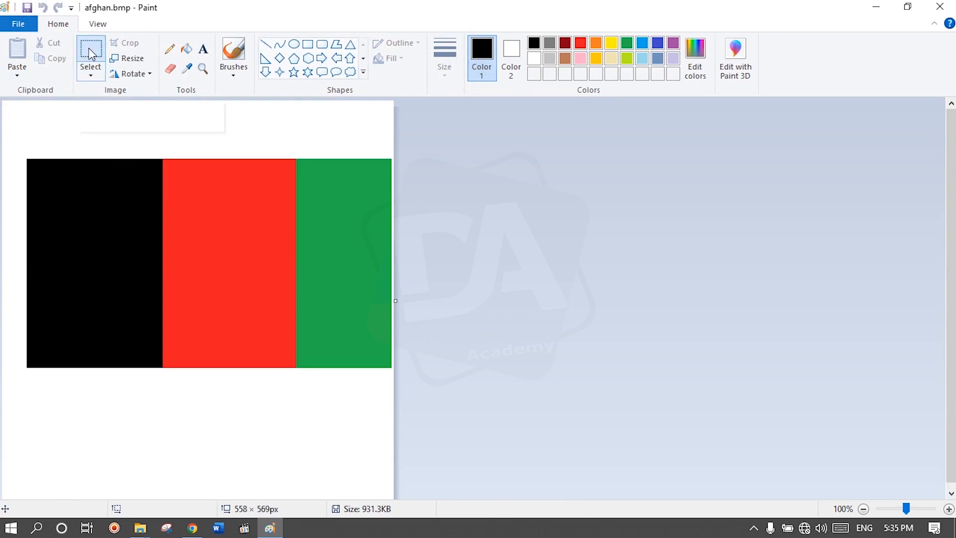
pyautogui.moveTo(121, 182); pyautogui.dragTo(345, 268)
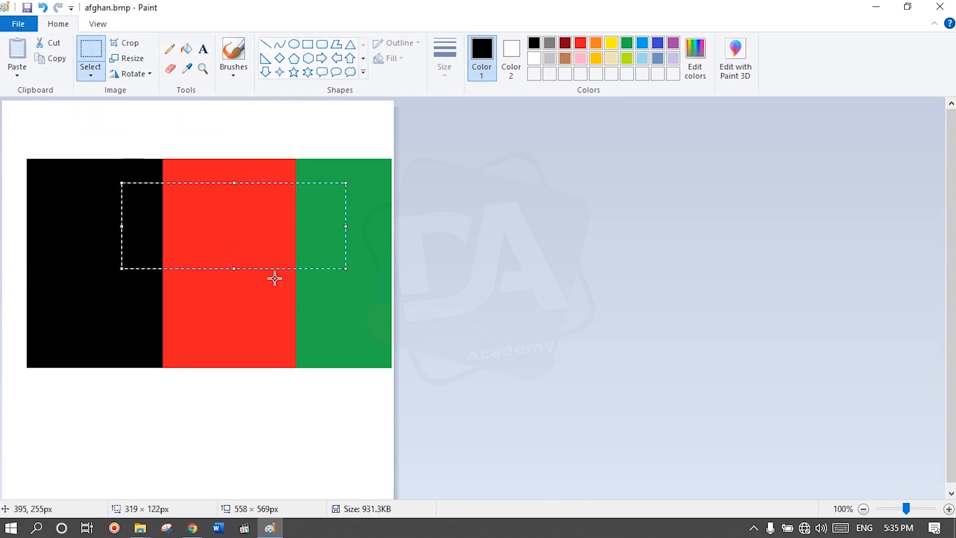
pyautogui.click(58, 59)
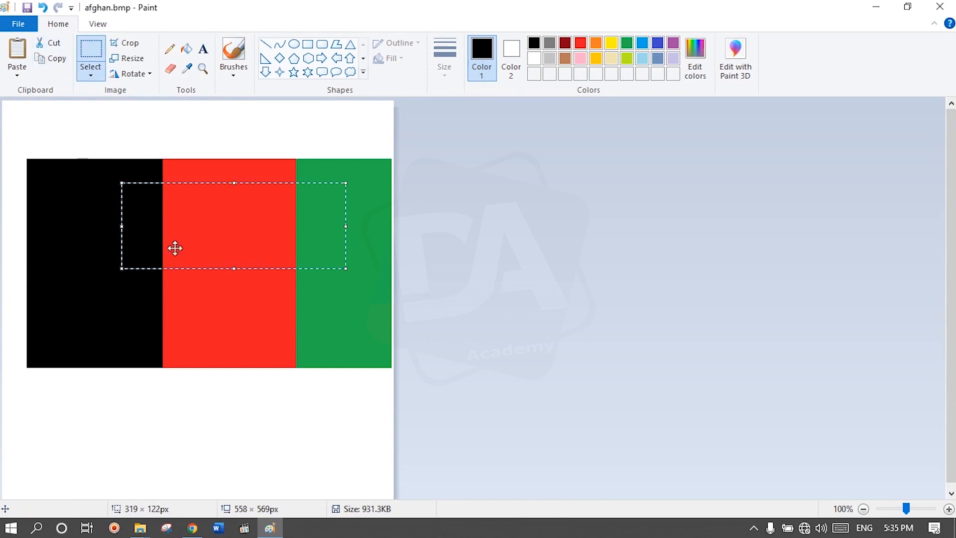
pyautogui.click(20, 76)
pyautogui.moveTo(114, 151); pyautogui.dragTo(228, 442)
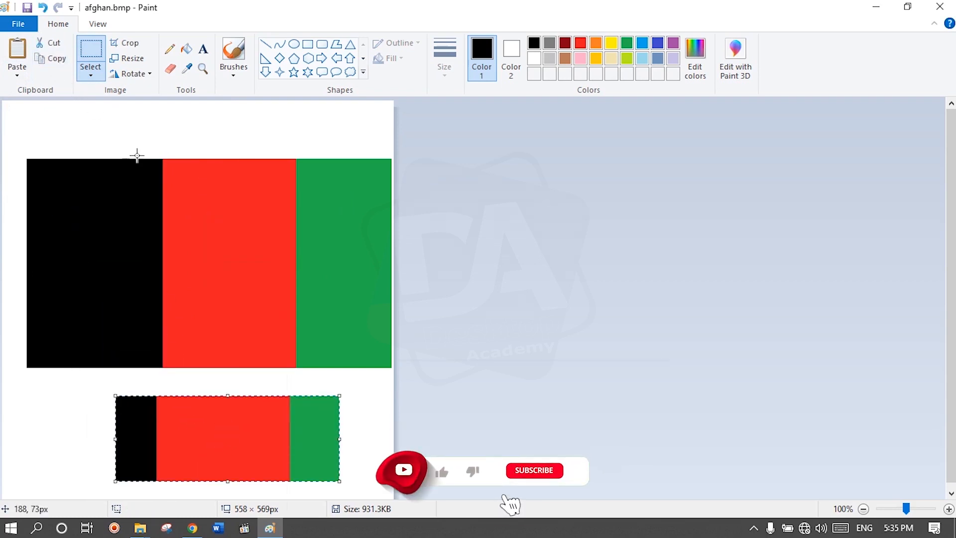
# Step: Cut an area of about 234 × 51 px from the upper part of the flag and paste it back over the gap
pyautogui.moveTo(148, 186); pyautogui.dragTo(312, 222)
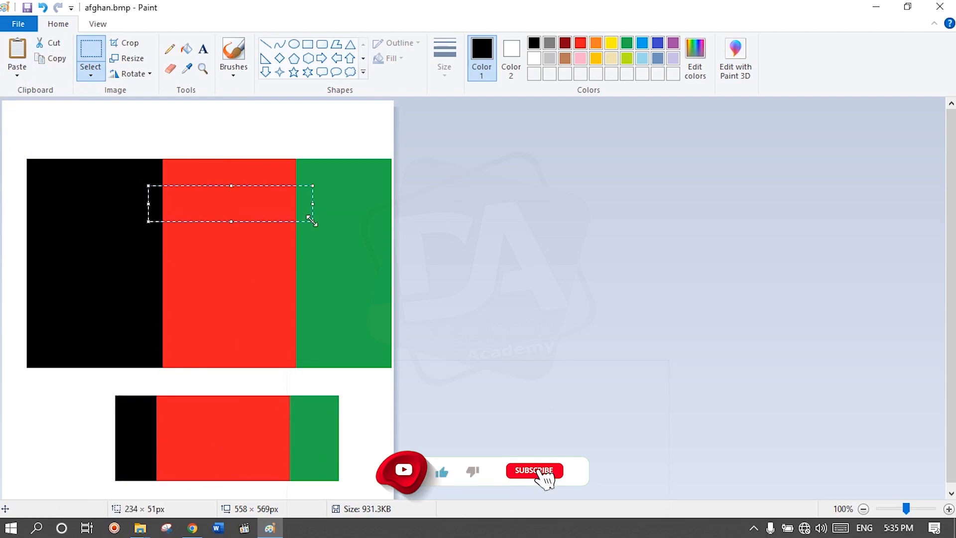
pyautogui.click(53, 44)
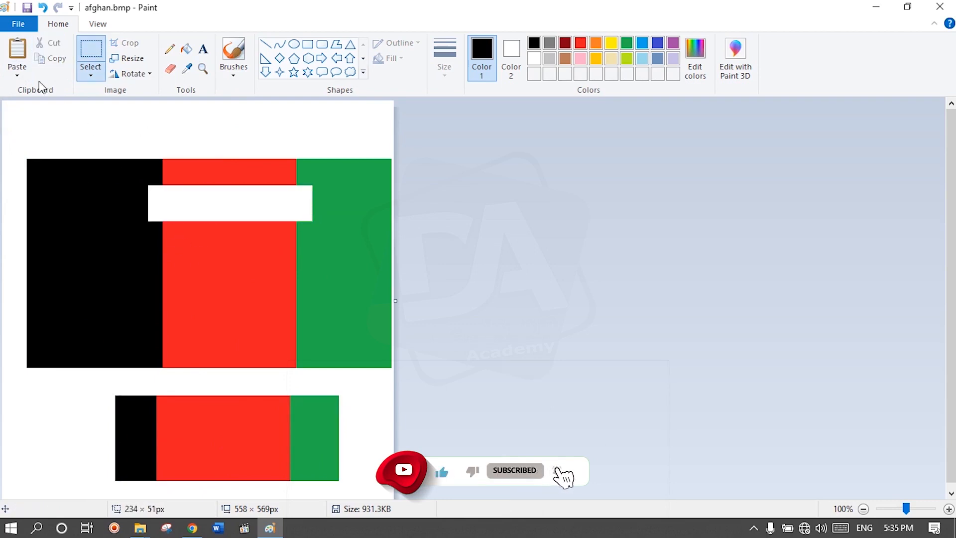
pyautogui.click(17, 74)
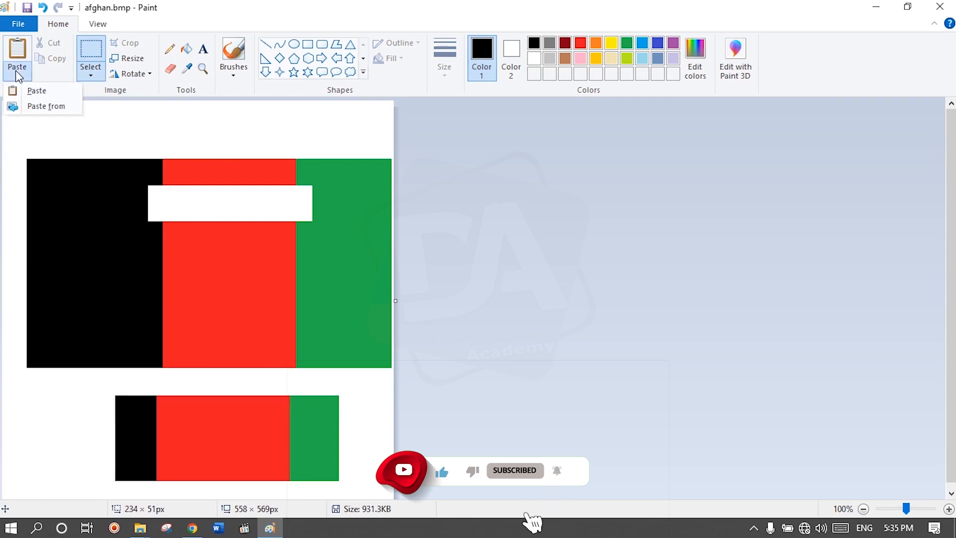
pyautogui.click(35, 90)
pyautogui.moveTo(98, 124); pyautogui.dragTo(247, 210)
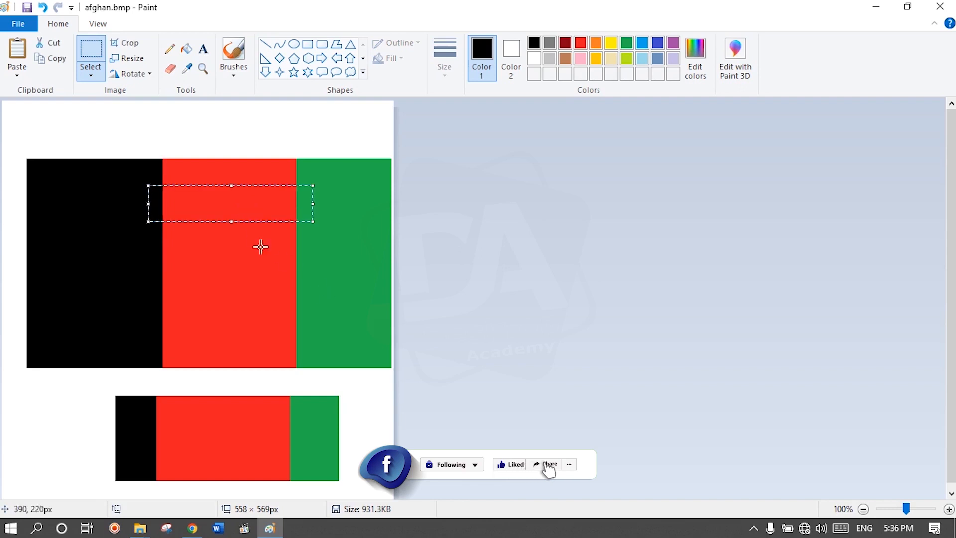
# Step: Paste the afghan.png file from the Desktop onto the canvas and deselect it
pyautogui.click(17, 74)
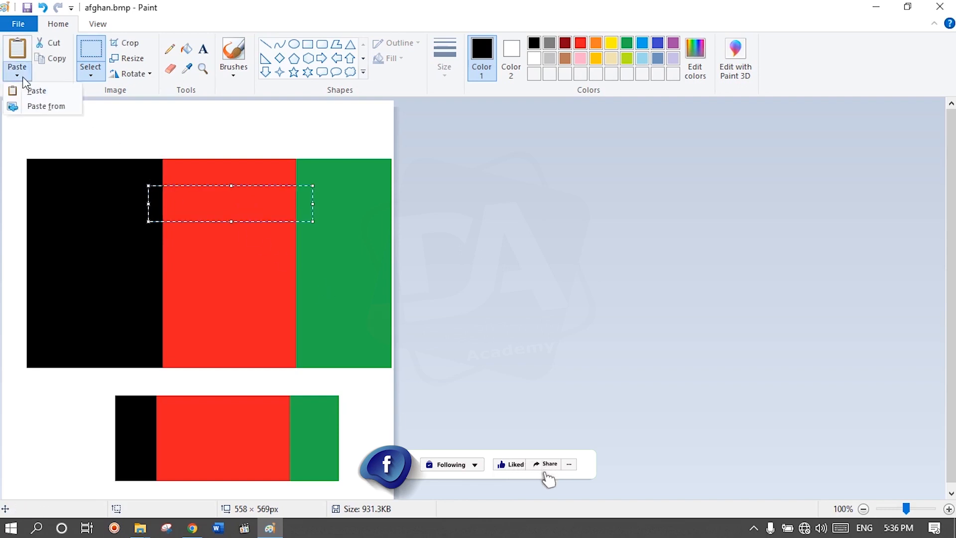
pyautogui.click(34, 106)
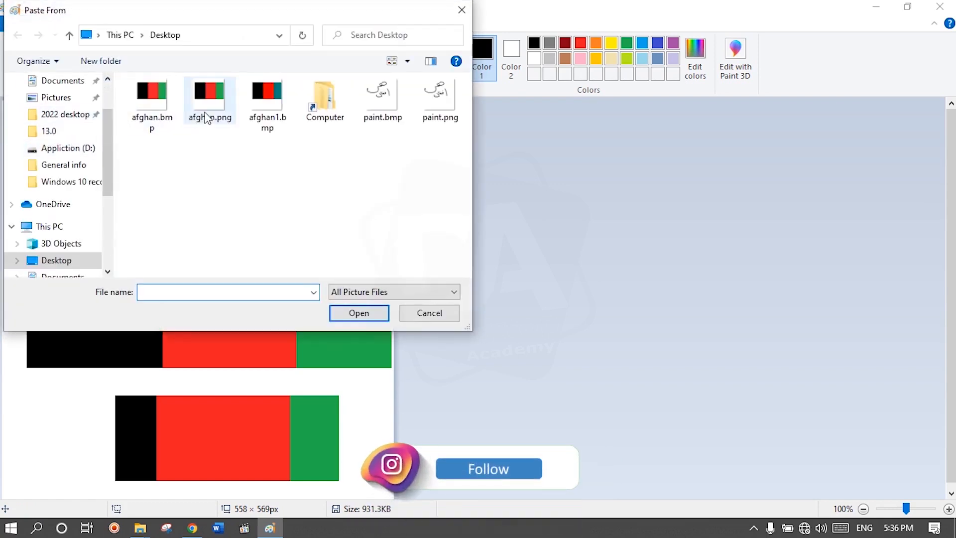
pyautogui.doubleClick(207, 116)
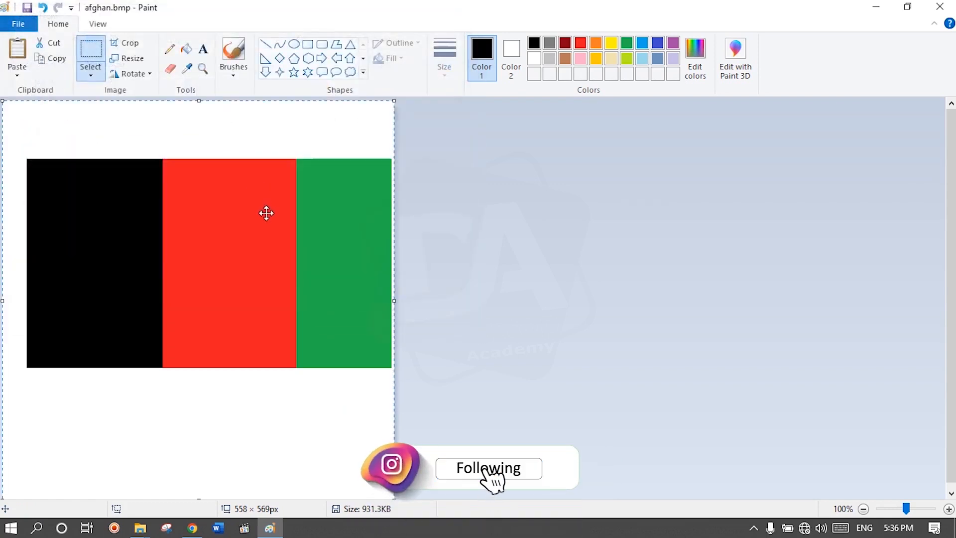
pyautogui.click(106, 123)
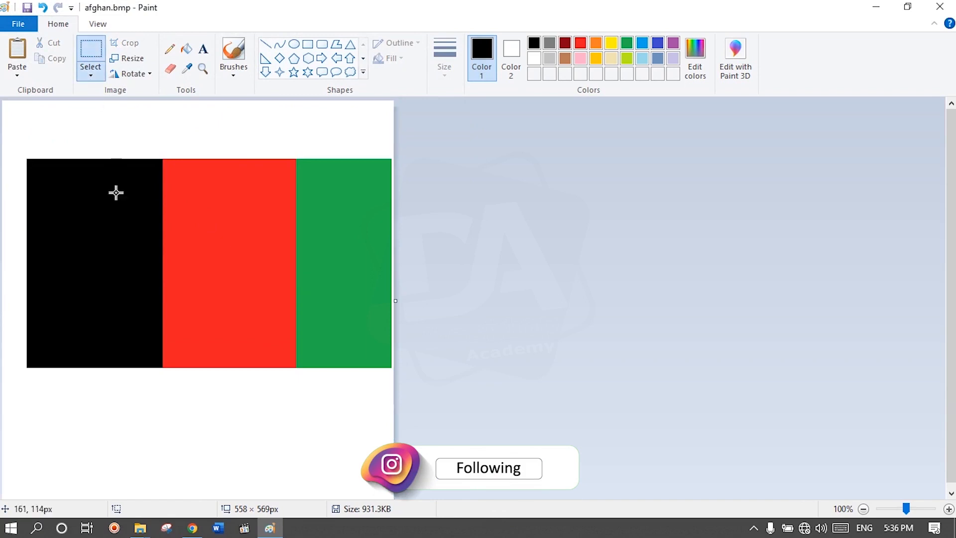
# Step: Copy an area of about 335 × 217 px across the stripes, paste it and place it over the flag's upper middle
pyautogui.moveTo(103, 198); pyautogui.dragTo(337, 351)
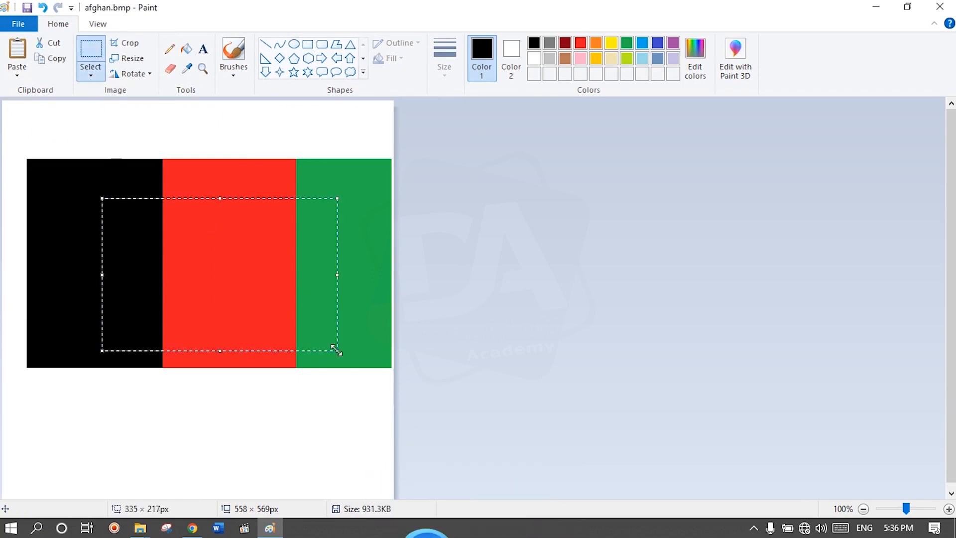
pyautogui.click(18, 77)
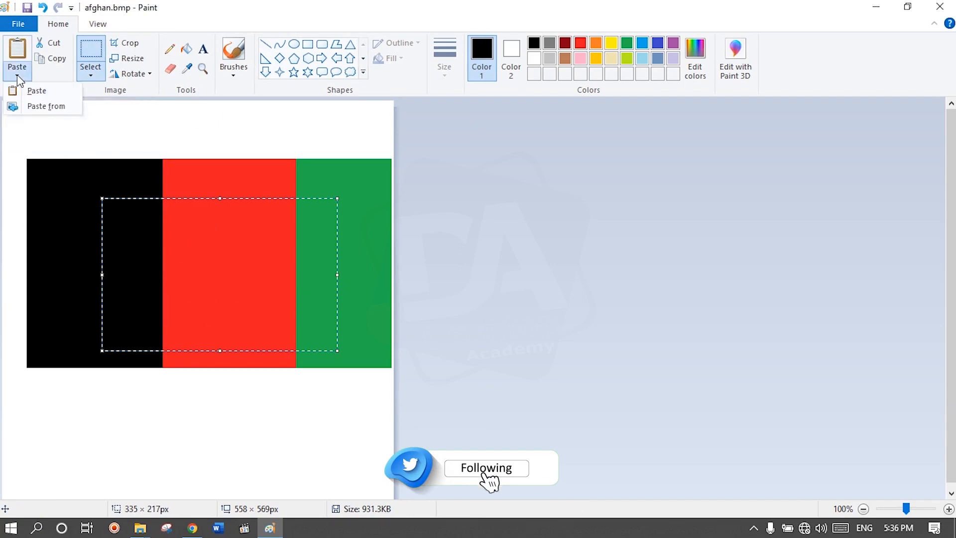
pyautogui.click(37, 91)
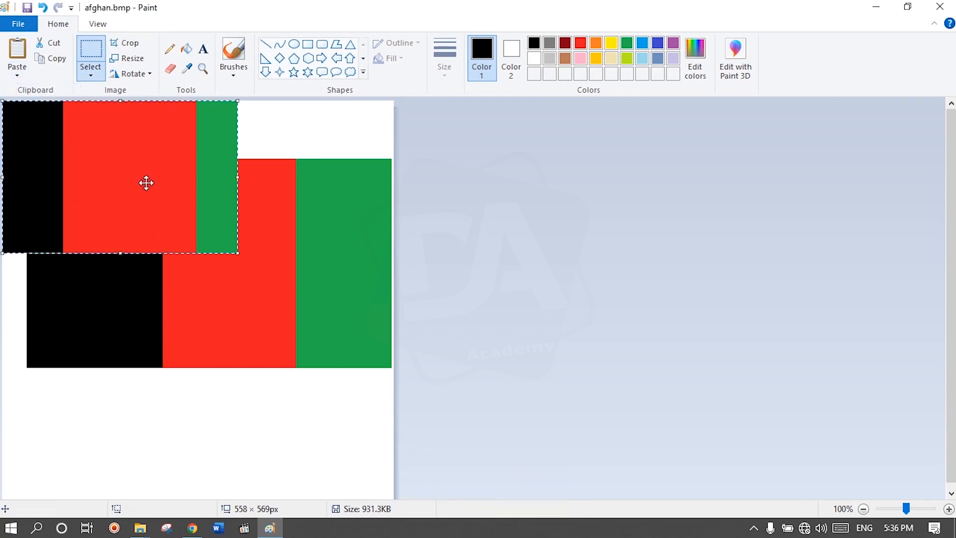
pyautogui.moveTo(145, 184); pyautogui.dragTo(207, 253)
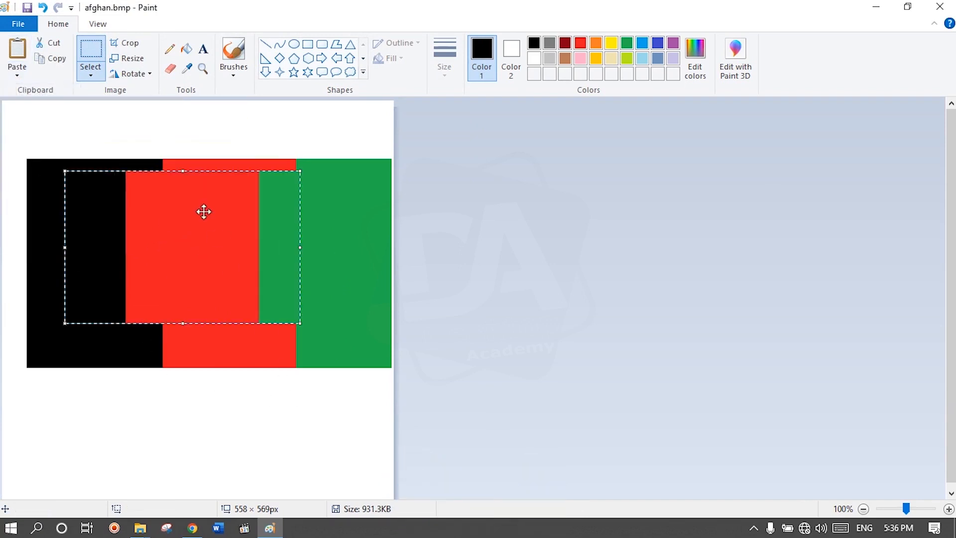
# Step: Crop the picture to the pasted piece and undo both the crop and the paste
pyautogui.click(130, 44)
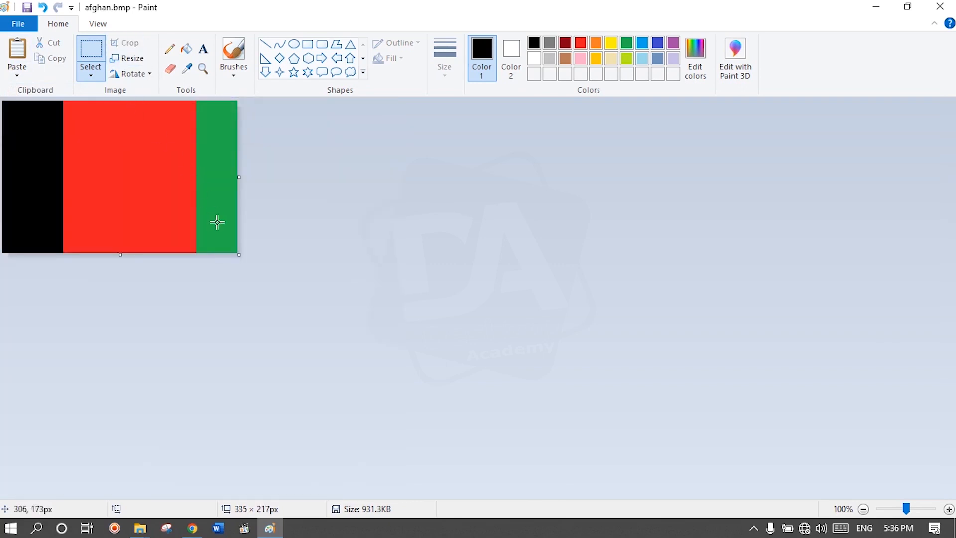
pyautogui.hotkey('ctrl', 'z')
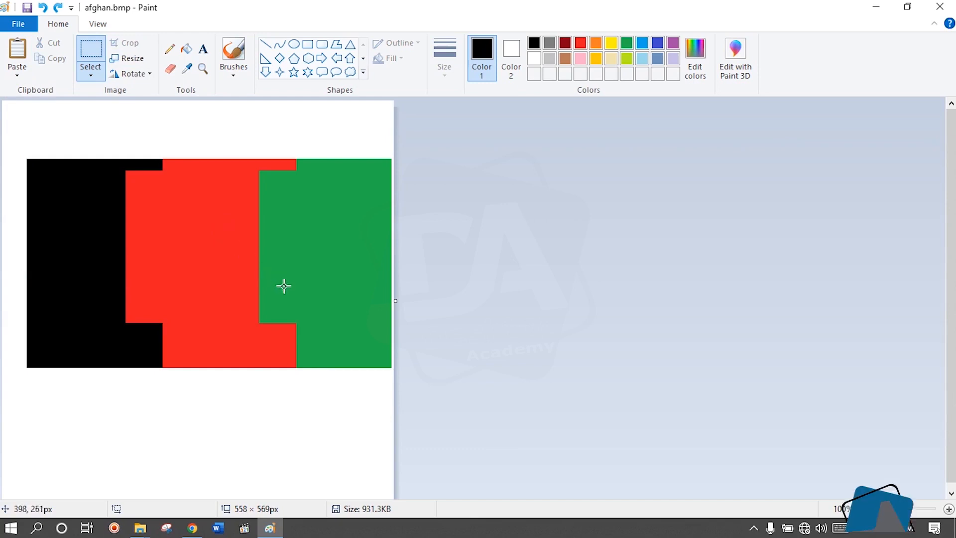
pyautogui.hotkey('ctrl', 'z')
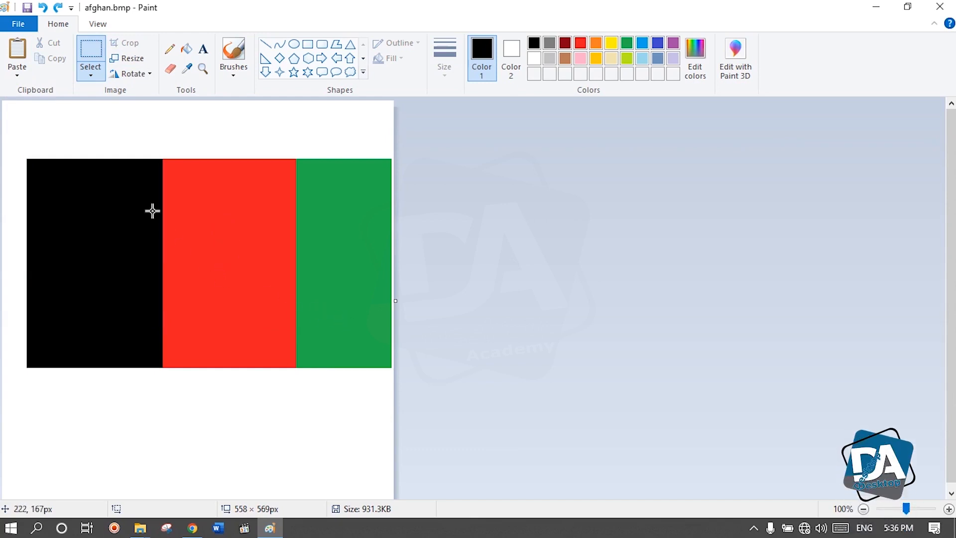
# Step: Crop the picture to an area of about 304 × 202 px across the three stripes, and undo the crop
pyautogui.moveTo(114, 180); pyautogui.dragTo(326, 321)
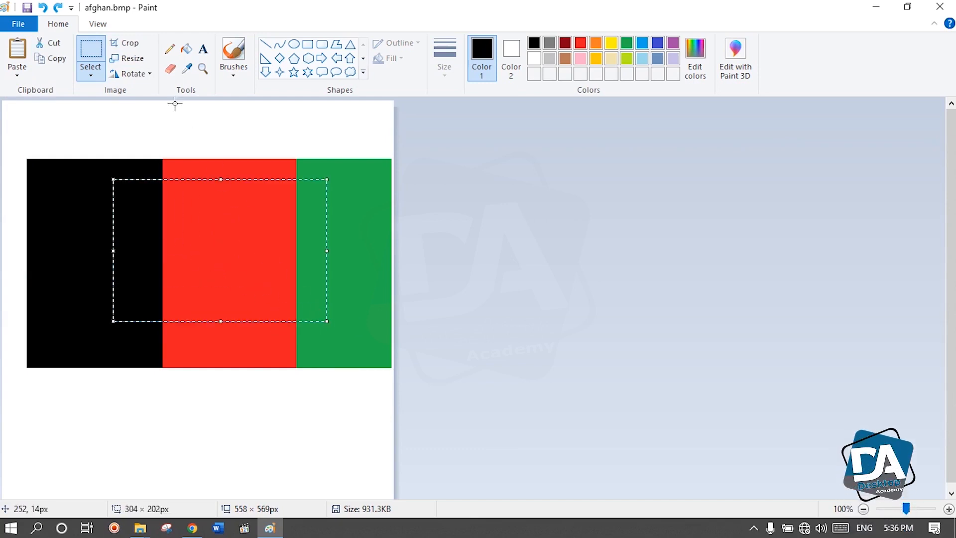
pyautogui.click(129, 46)
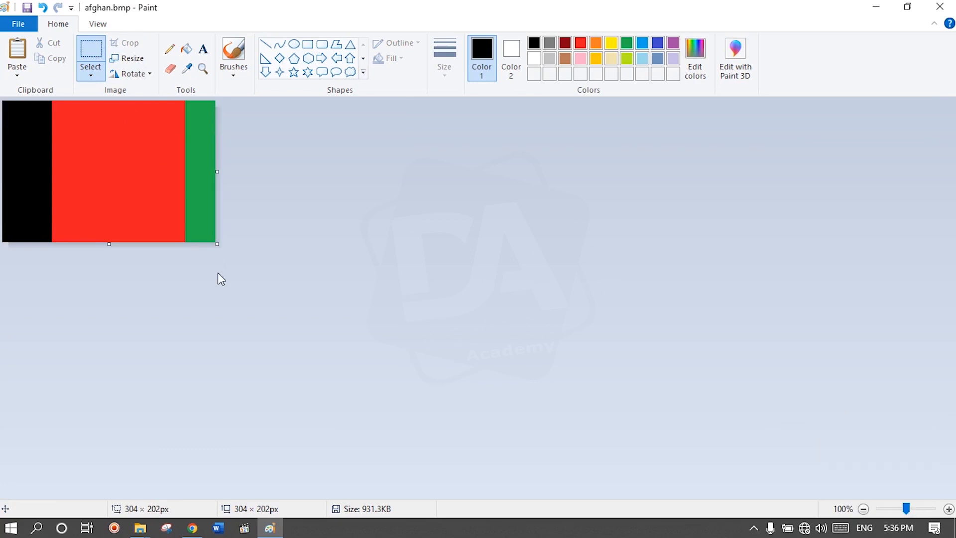
pyautogui.hotkey('ctrl', 'z')
# Step: Crop the picture to a small area of about 79 × 86 px inside the black stripe, and undo the crop
pyautogui.moveTo(102, 267); pyautogui.dragTo(158, 328)
pyautogui.click(130, 45)
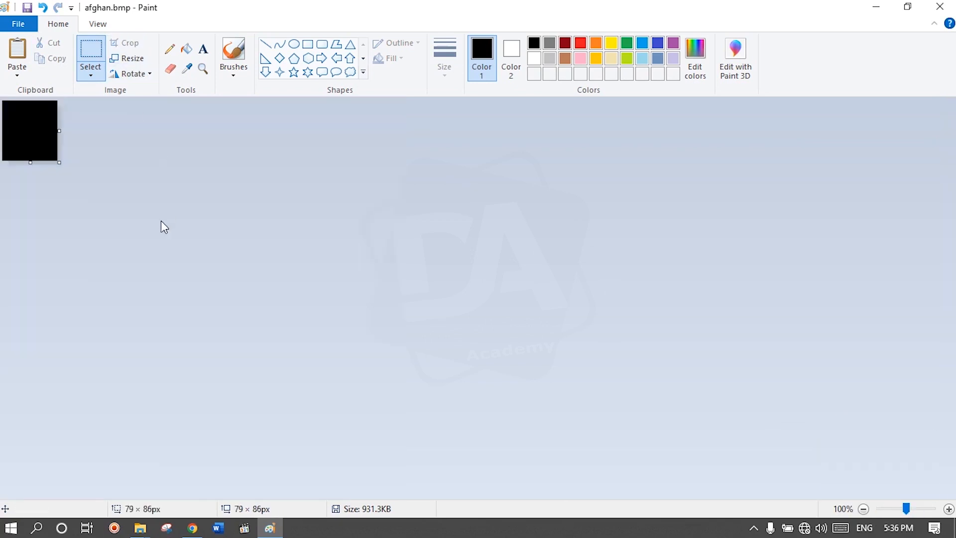
pyautogui.hotkey('ctrl', 'z')
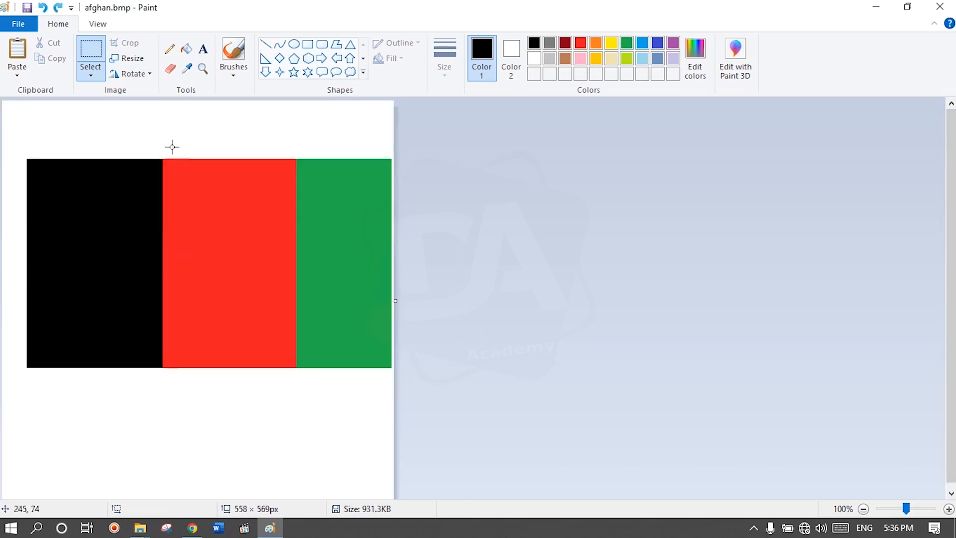
# Step: Open the resize settings and enter a horizontal scale of 80 percent with the aspect ratio maintained
pyautogui.click(129, 59)
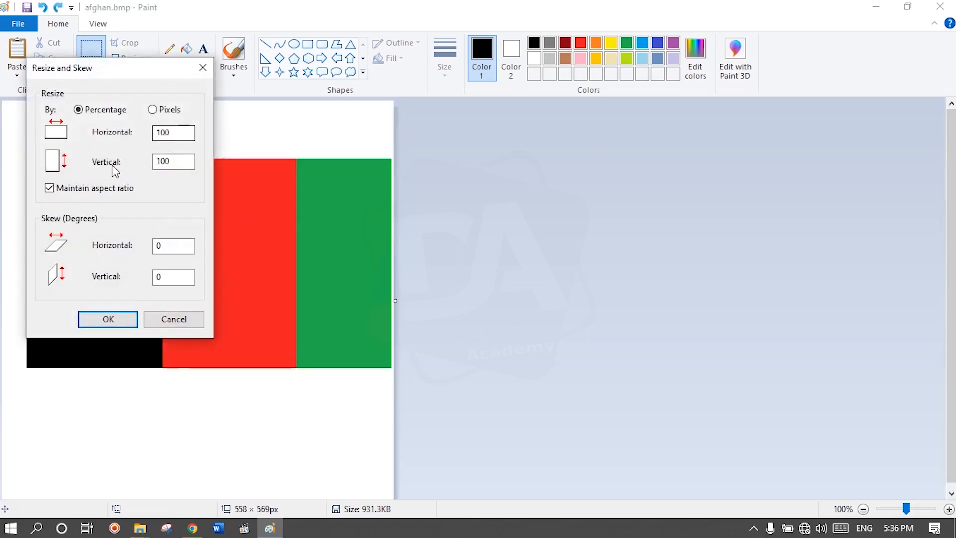
pyautogui.moveTo(126, 74); pyautogui.dragTo(418, 94)
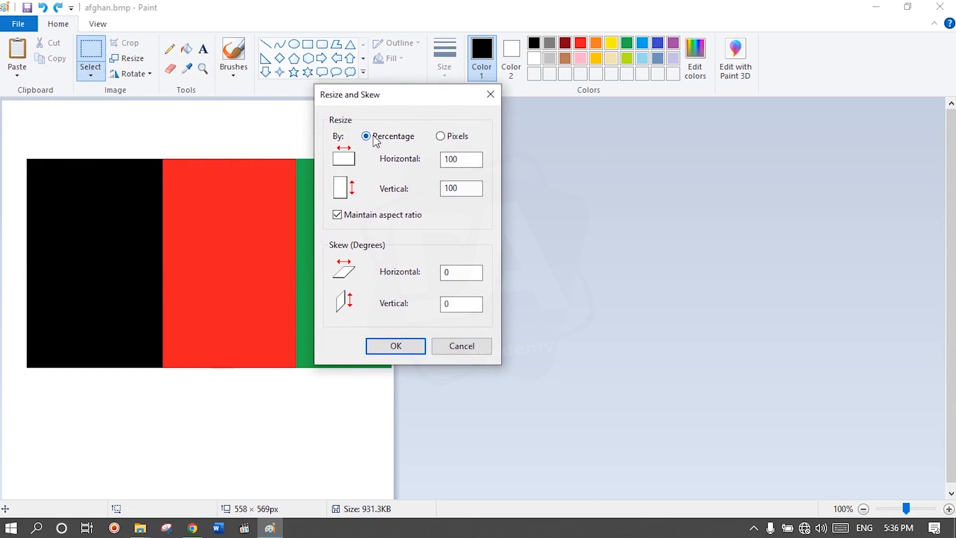
pyautogui.click(443, 142)
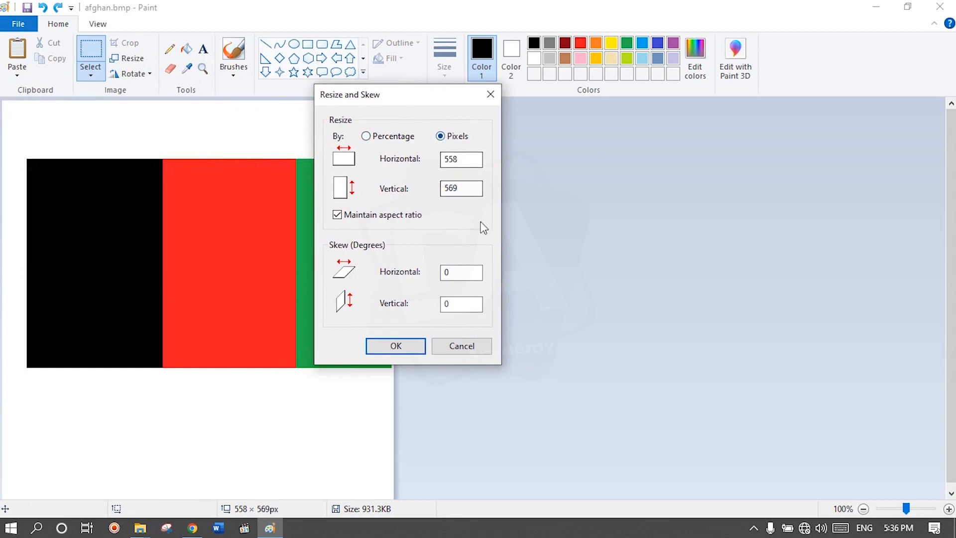
pyautogui.click(366, 136)
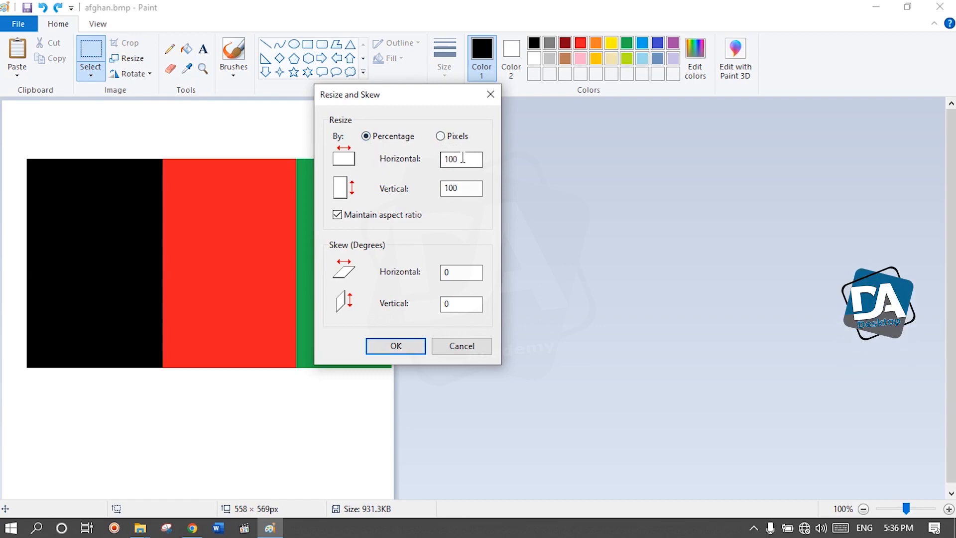
pyautogui.doubleClick(443, 158)
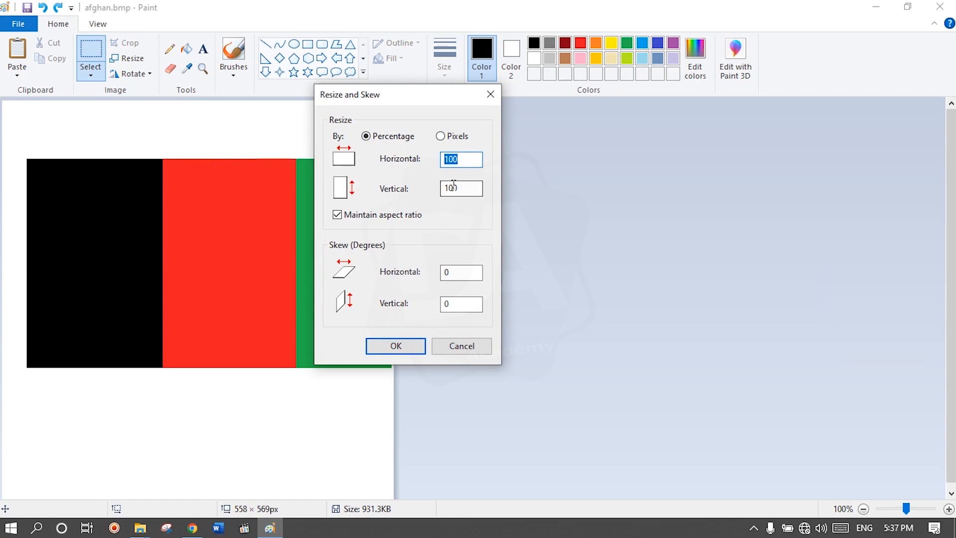
pyautogui.write('80')
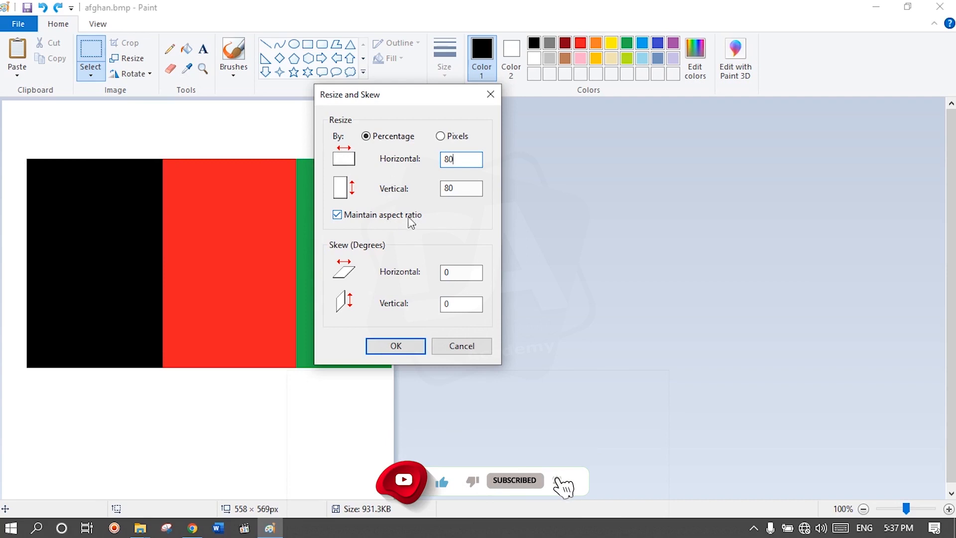
# Step: Set the horizontal scale to 90 percent with the aspect ratio maintained and apply the resize
pyautogui.click(337, 215)
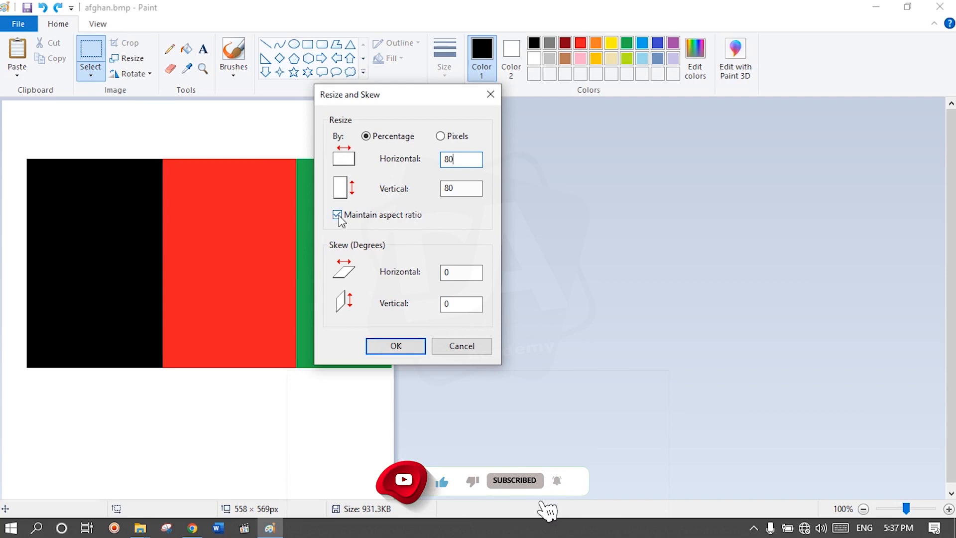
pyautogui.doubleClick(456, 158)
pyautogui.write('9')
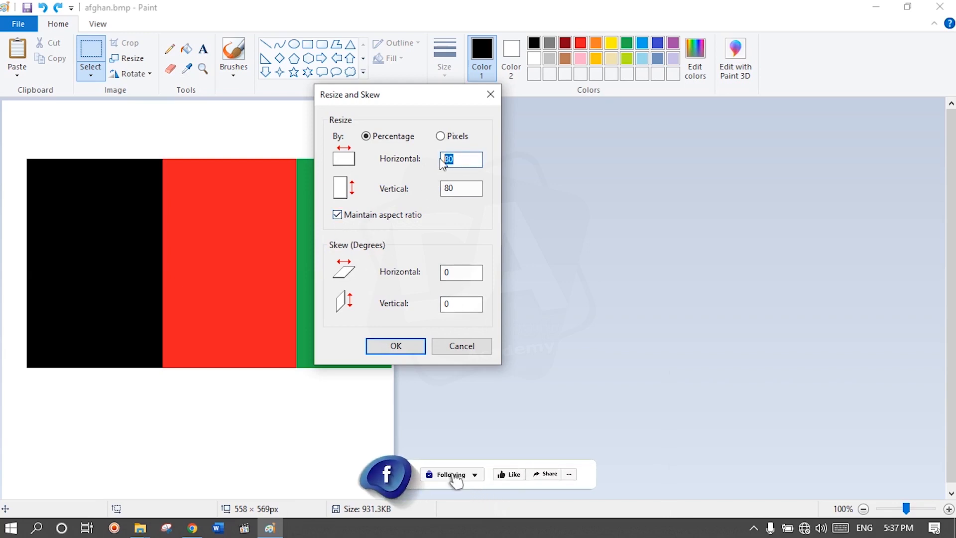
pyautogui.write('90')
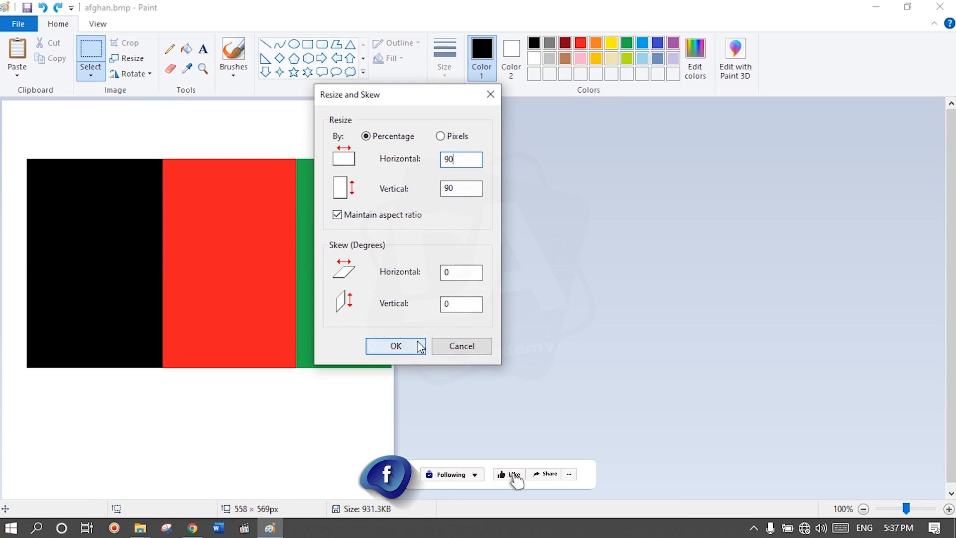
pyautogui.click(420, 347)
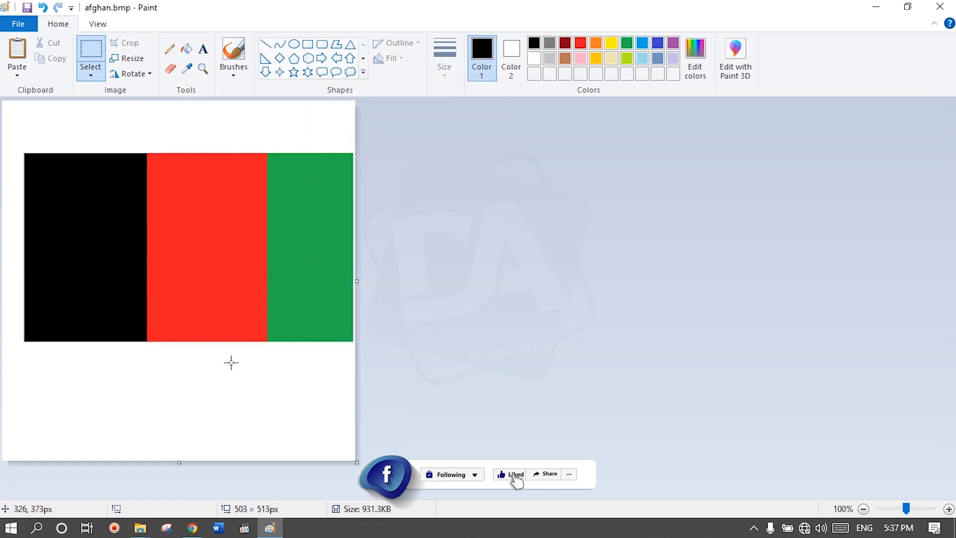
# Step: Resize the picture to 110 percent with the aspect ratio maintained
pyautogui.click(119, 59)
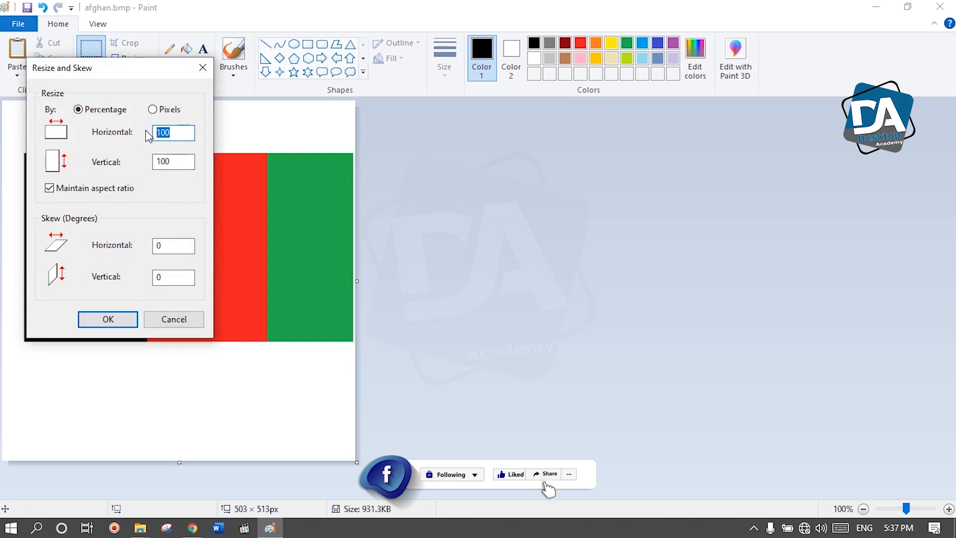
pyautogui.write('110')
pyautogui.press('Return')
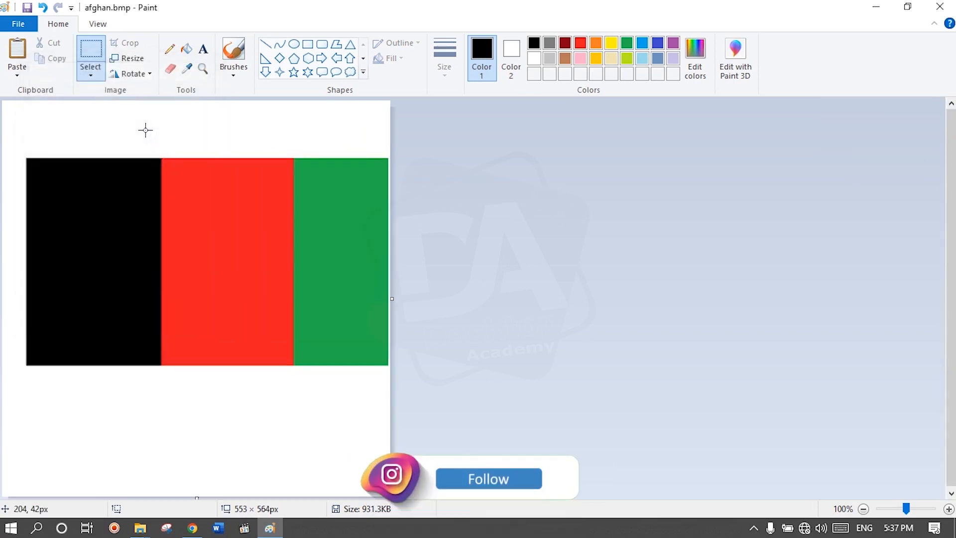
# Step: Resize only the picture's width to 80 percent without maintaining the aspect ratio
pyautogui.click(125, 58)
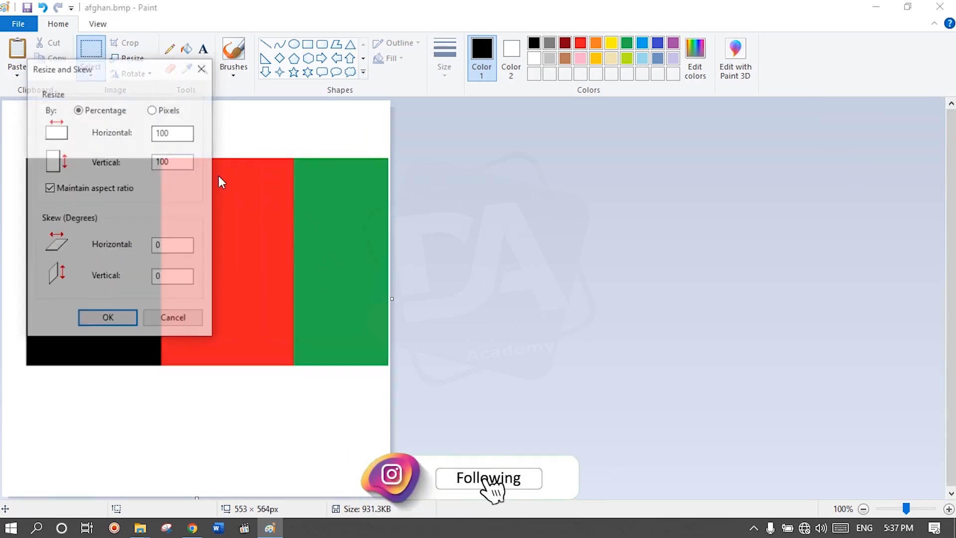
pyautogui.click(50, 188)
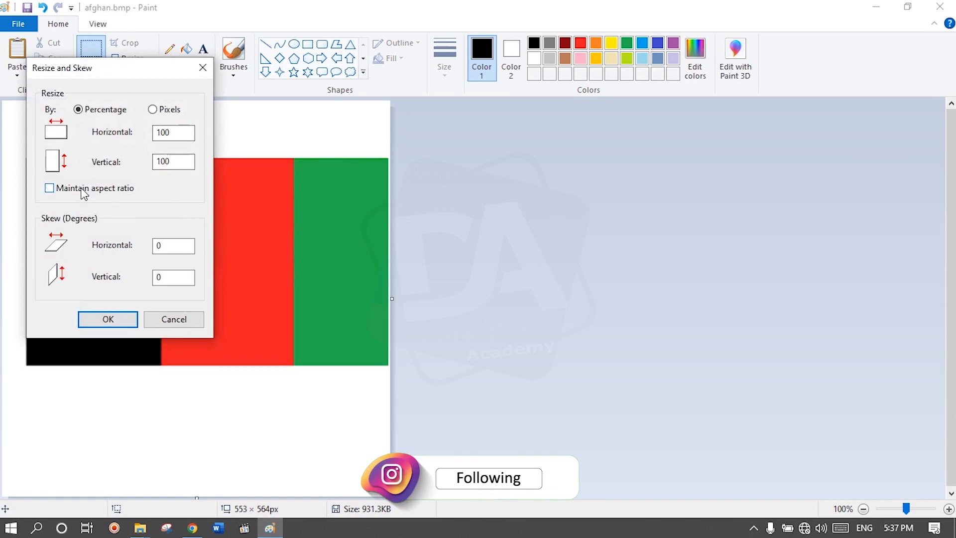
pyautogui.doubleClick(169, 132)
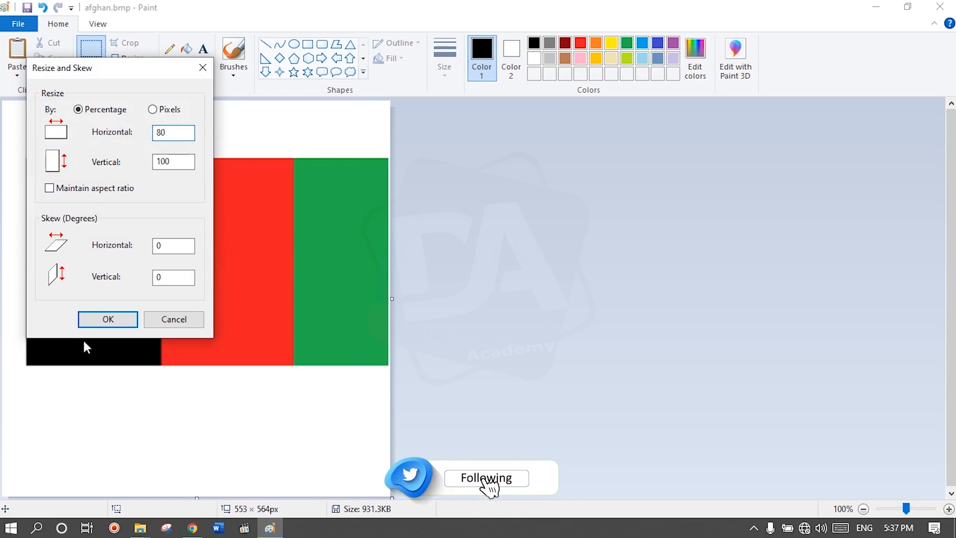
pyautogui.click(99, 321)
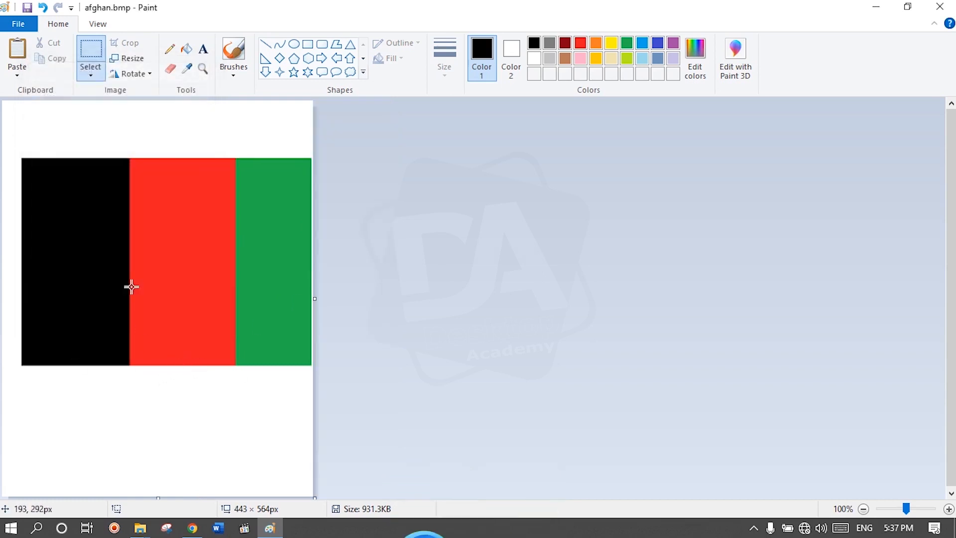
# Step: Skew the picture 20 degrees horizontally, skew it 10 degrees vertically, and undo both skews
pyautogui.click(127, 58)
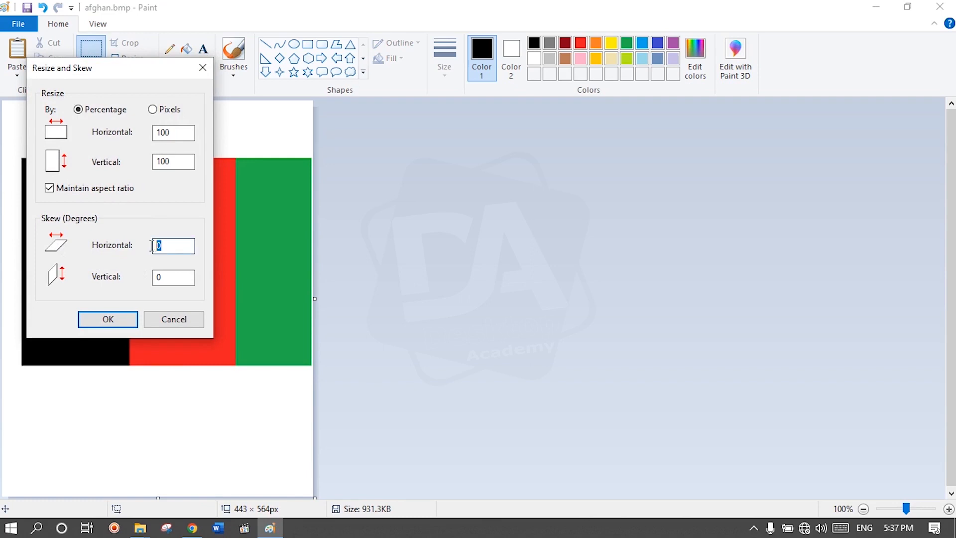
pyautogui.click(132, 319)
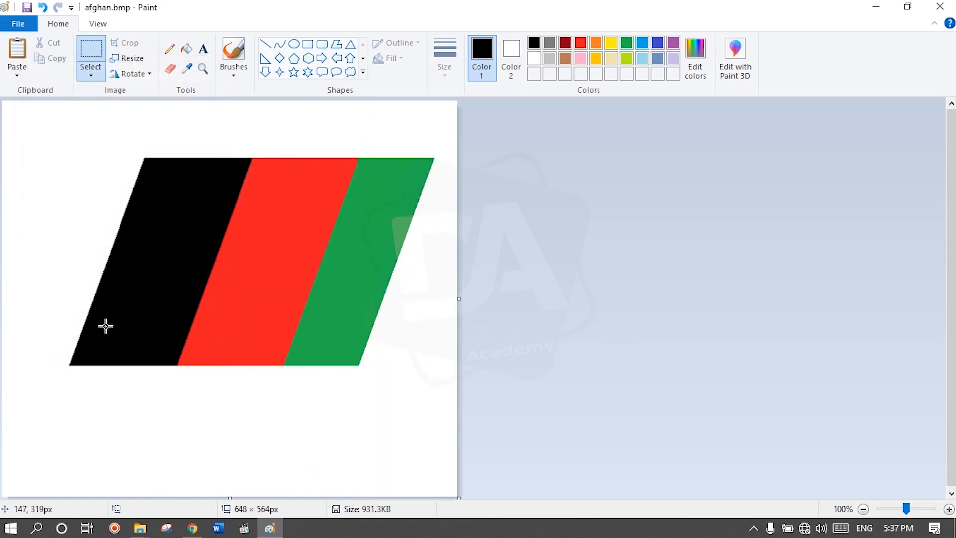
pyautogui.click(127, 58)
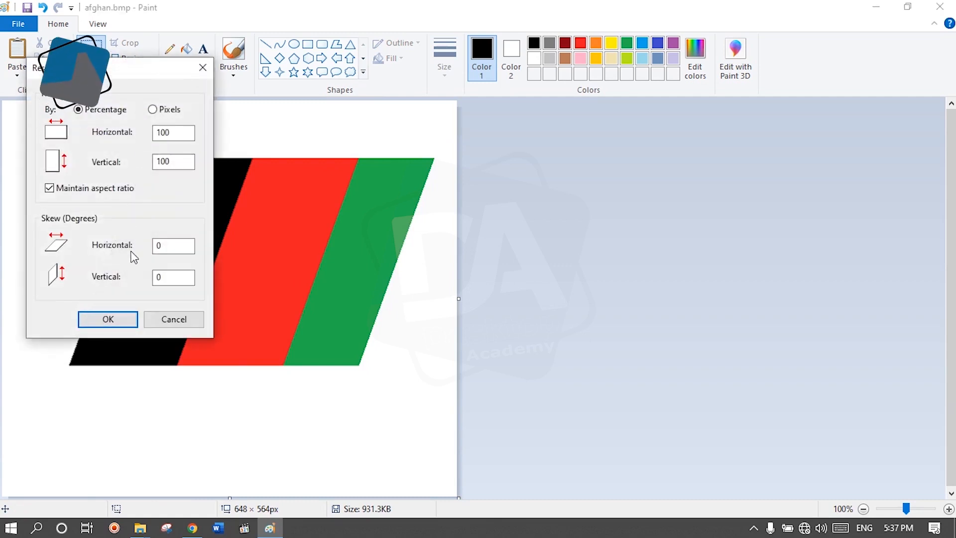
pyautogui.write('-')
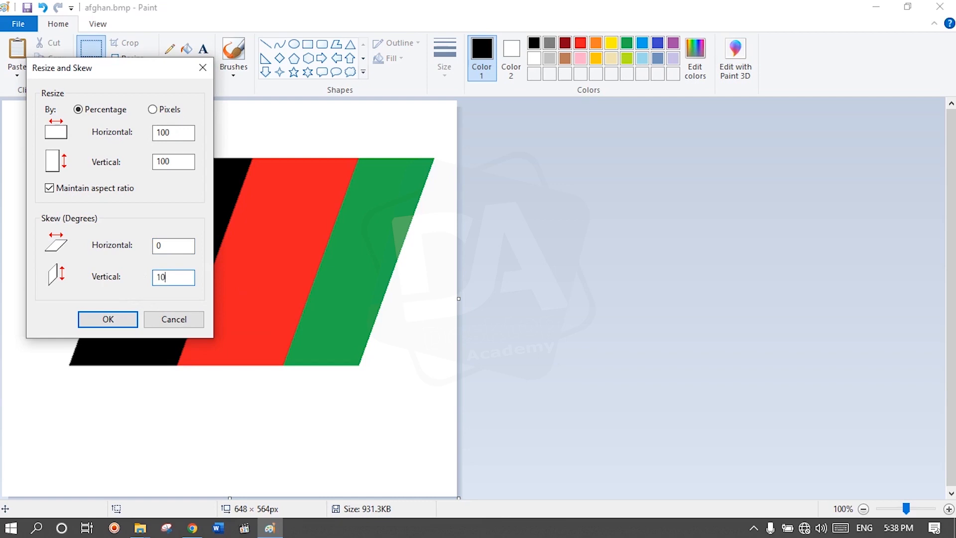
pyautogui.click(133, 323)
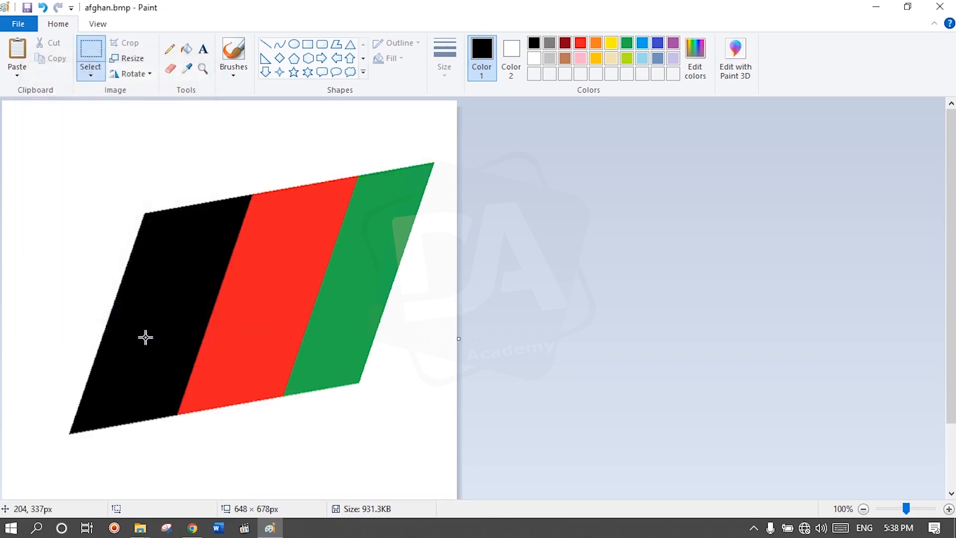
pyautogui.hotkey('ctrl', 'z')
pyautogui.hotkey('ctrl', 'z')
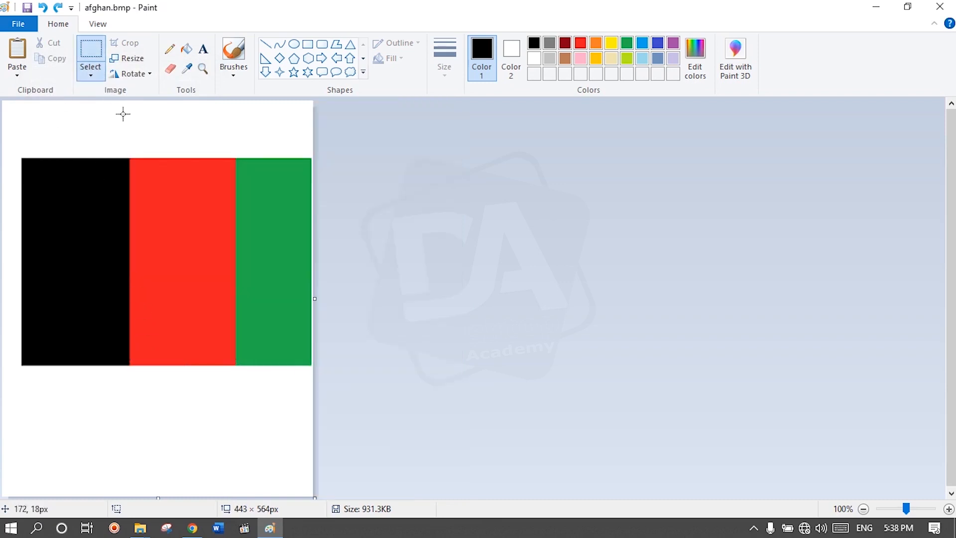
# Step: Delete an area of about 192 × 156 px from the middle of the flag and undo the deletion
pyautogui.moveTo(118, 211); pyautogui.dragTo(254, 320)
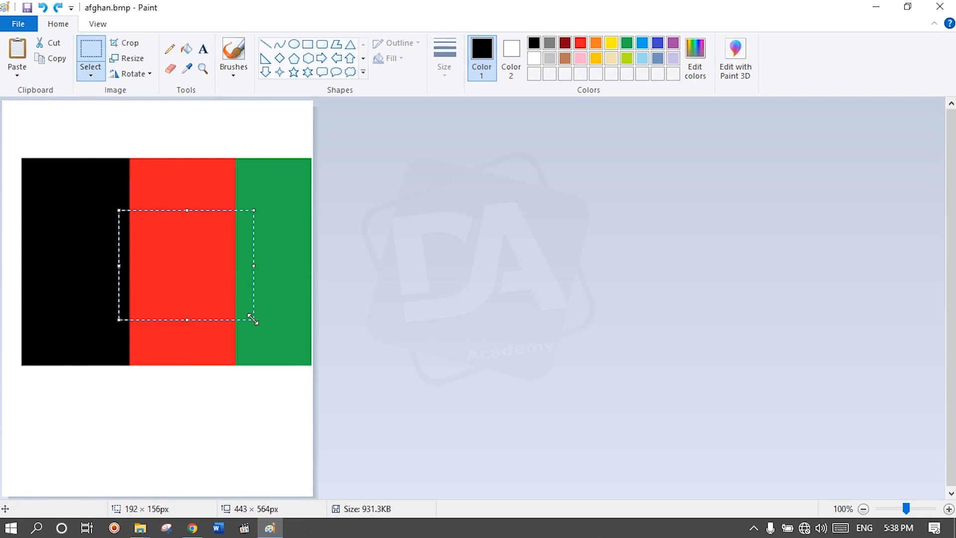
pyautogui.press('Delete')
pyautogui.hotkey('ctrl', 'z')
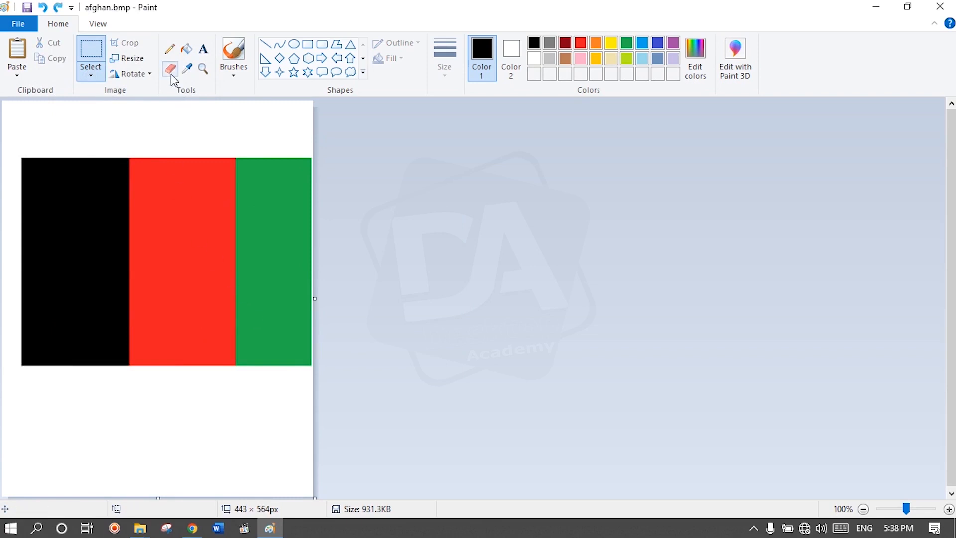
# Step: Rotate the picture right by 90 degrees and undo the rotation
pyautogui.click(149, 74)
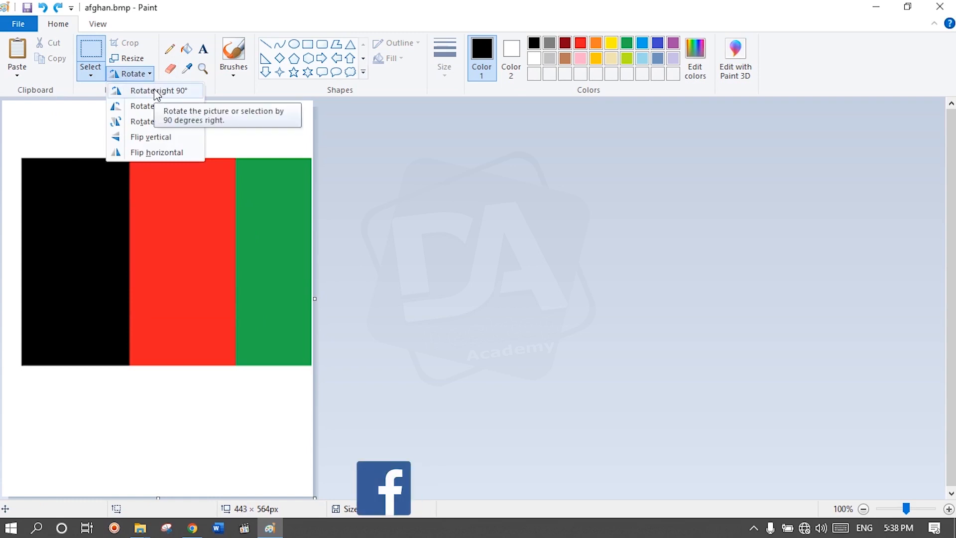
pyautogui.click(156, 91)
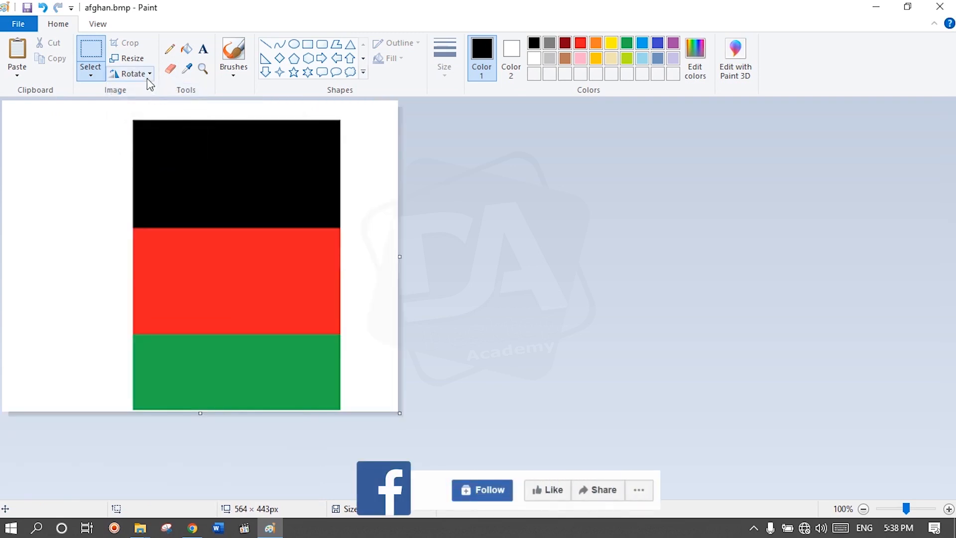
pyautogui.click(132, 74)
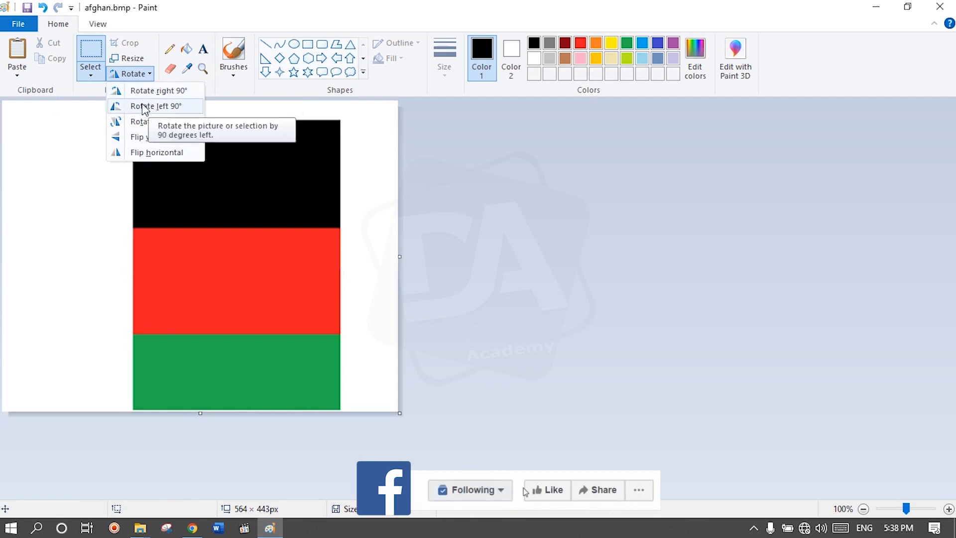
pyautogui.click(27, 136)
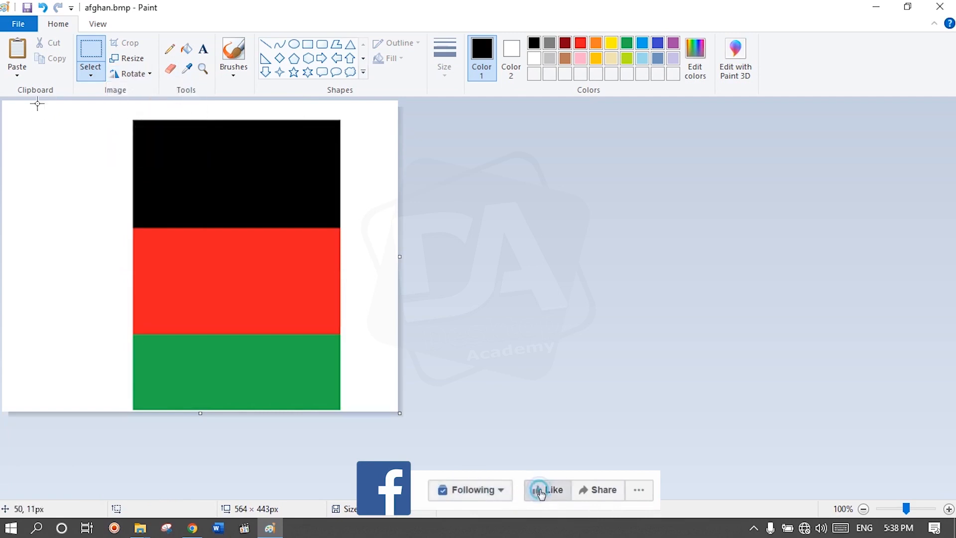
pyautogui.click(18, 24)
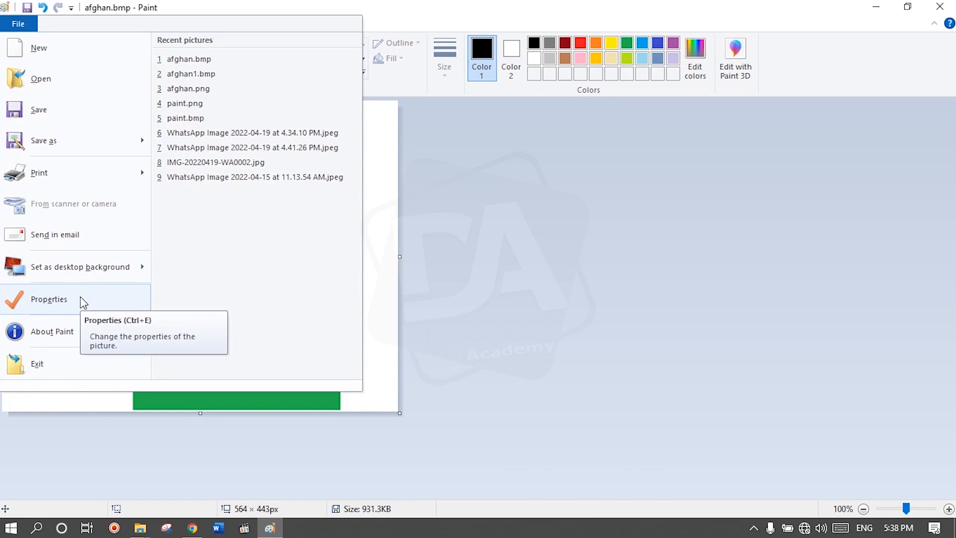
pyautogui.click(111, 433)
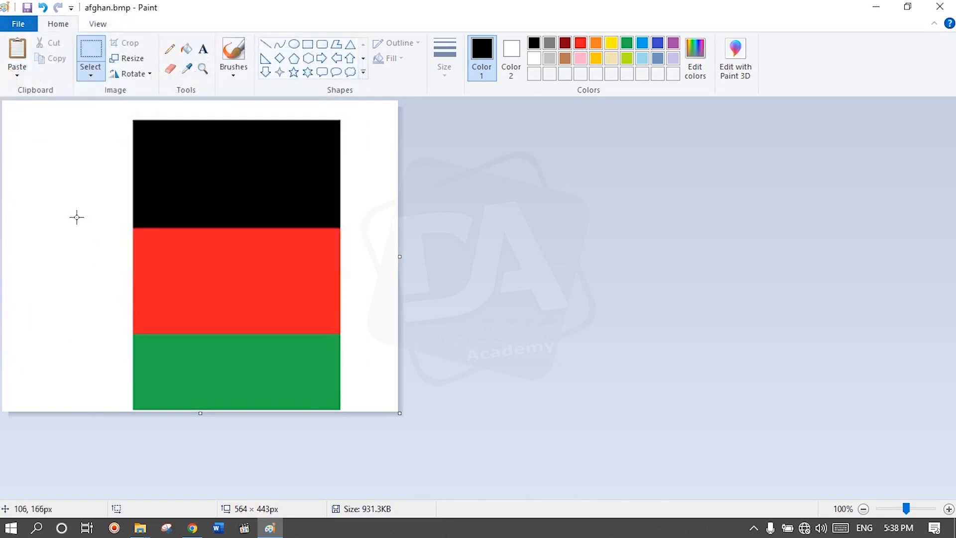
pyautogui.hotkey('ctrl', 'z')
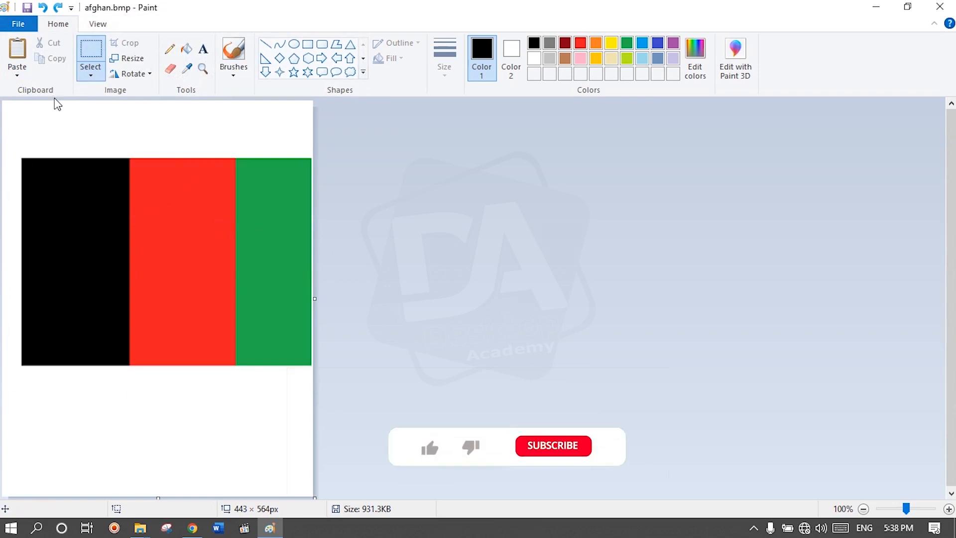
# Step: Start a new blank picture without saving the changes to afghan.bmp
pyautogui.hotkey('alt', 'F4')
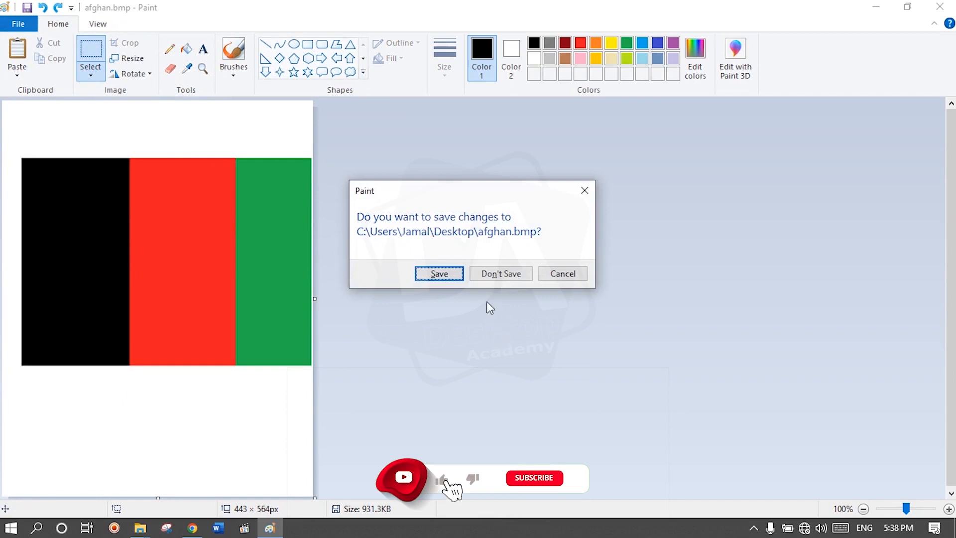
pyautogui.click(487, 278)
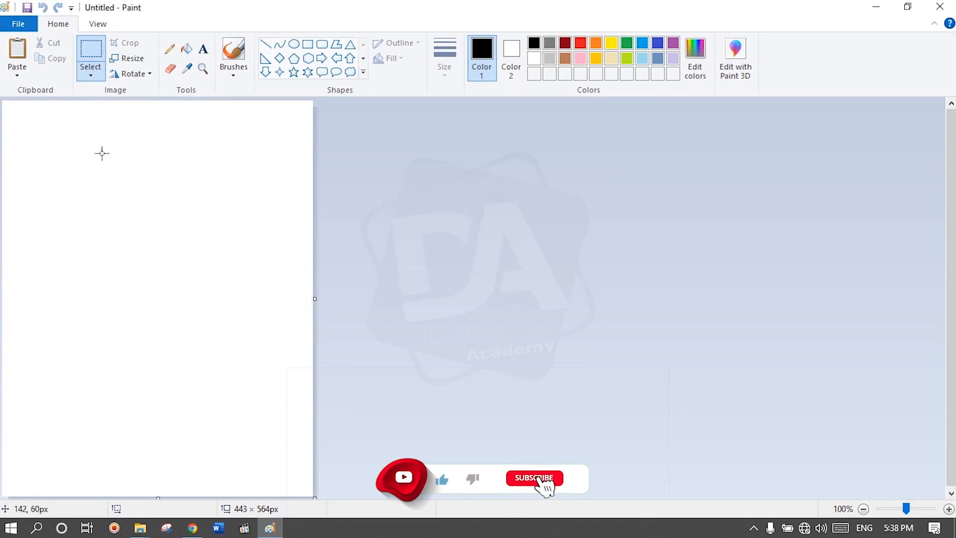
# Step: Draw a light blue rectangle of about 330 × 218 px in the upper part of the canvas and fill it light blue
pyautogui.moveTo(47, 152); pyautogui.dragTo(263, 302)
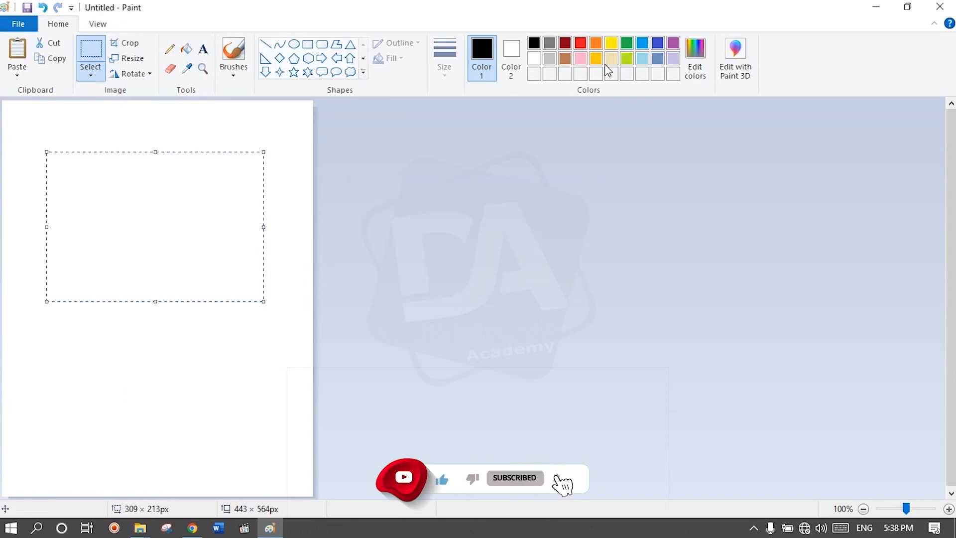
pyautogui.click(641, 44)
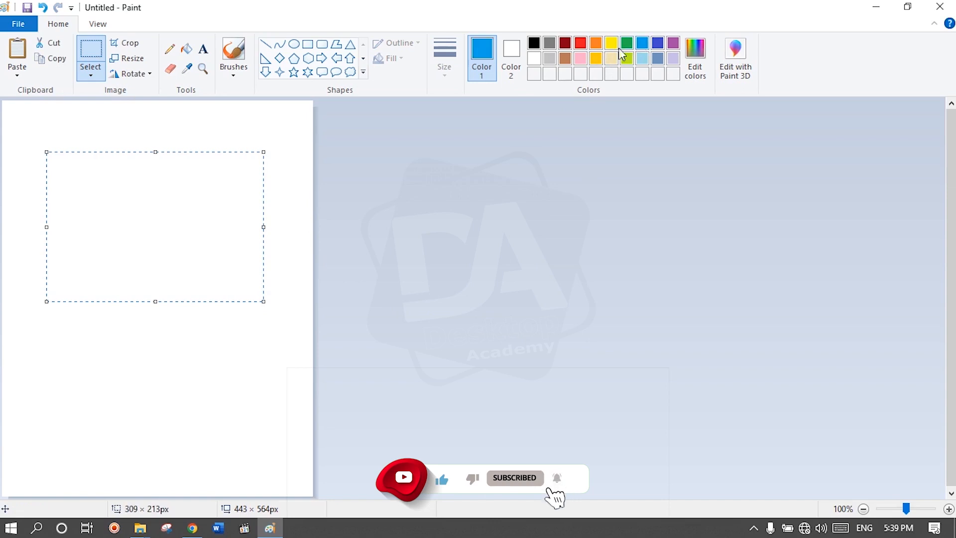
pyautogui.click(187, 48)
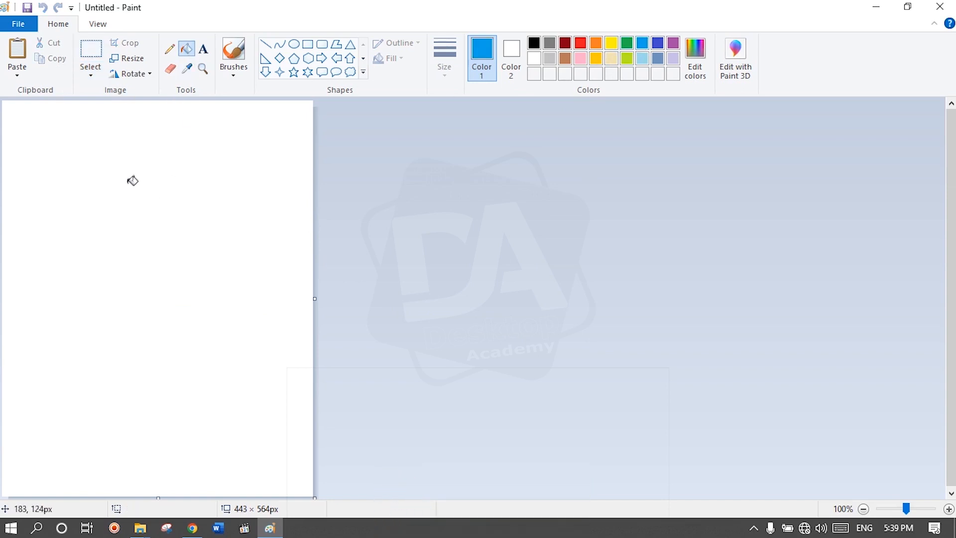
pyautogui.click(307, 44)
pyautogui.moveTo(38, 133); pyautogui.dragTo(271, 287)
pyautogui.click(186, 49)
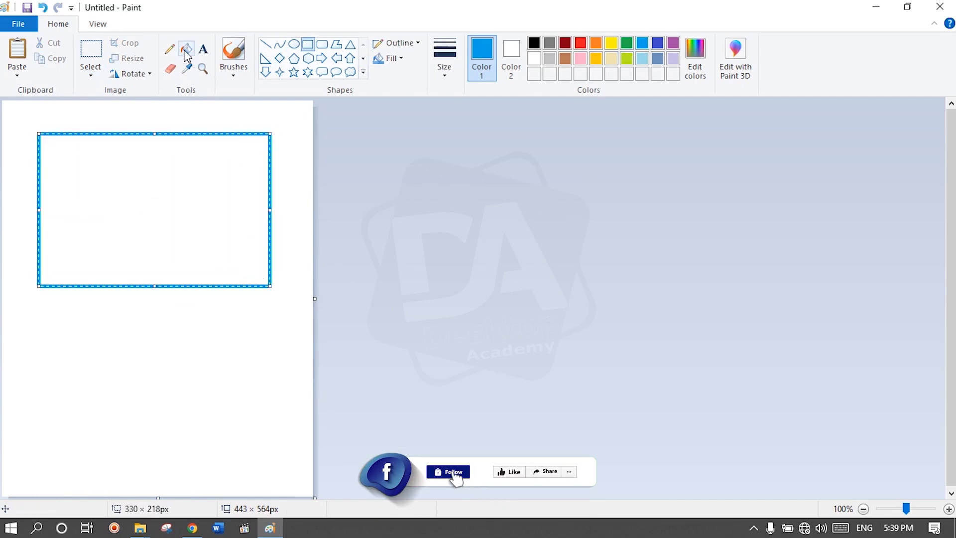
pyautogui.click(71, 215)
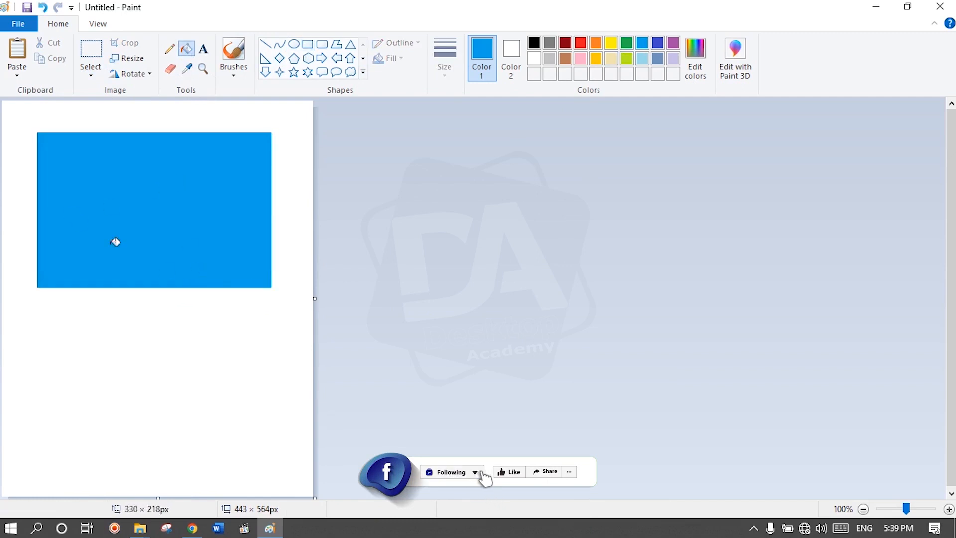
# Step: Rotate the picture right by 90 degrees and undo the rotation
pyautogui.click(143, 74)
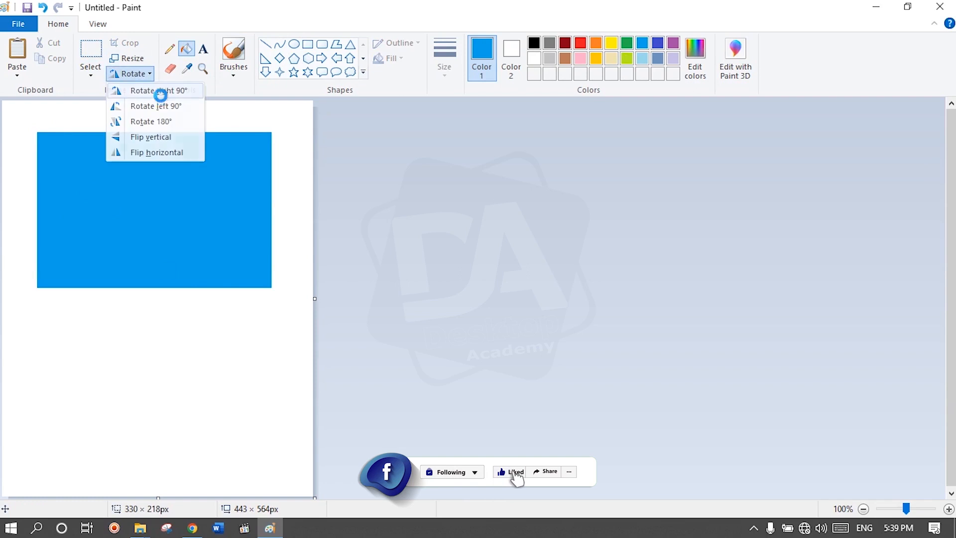
pyautogui.click(160, 91)
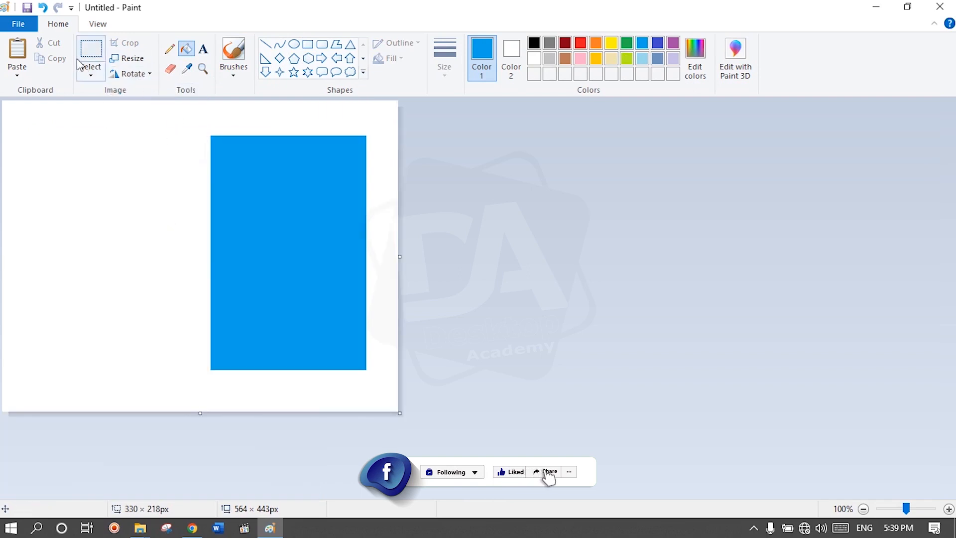
pyautogui.click(166, 51)
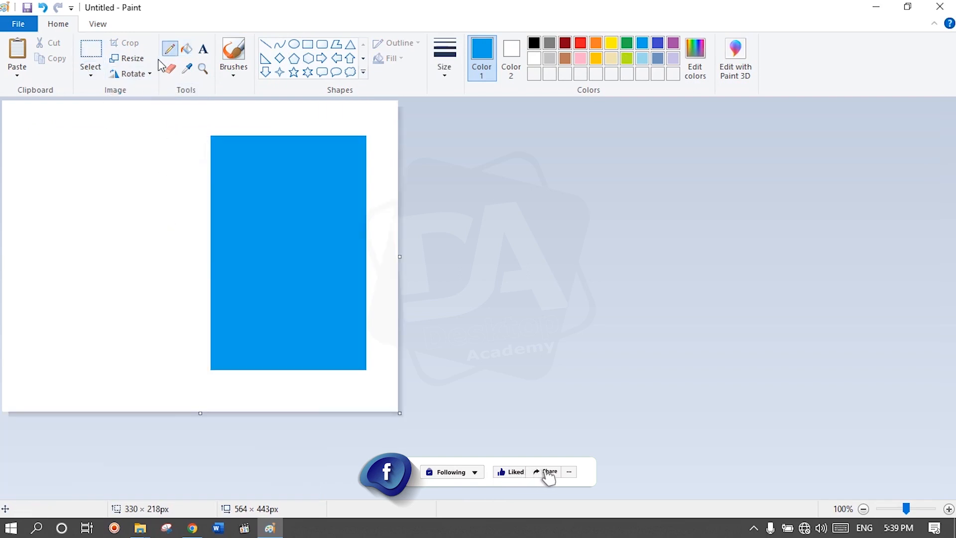
pyautogui.click(138, 74)
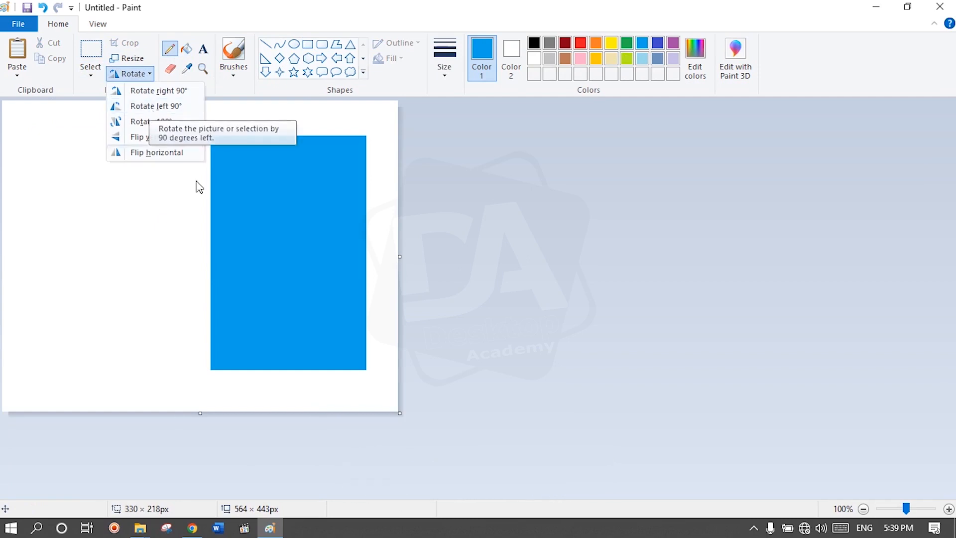
pyautogui.click(318, 266)
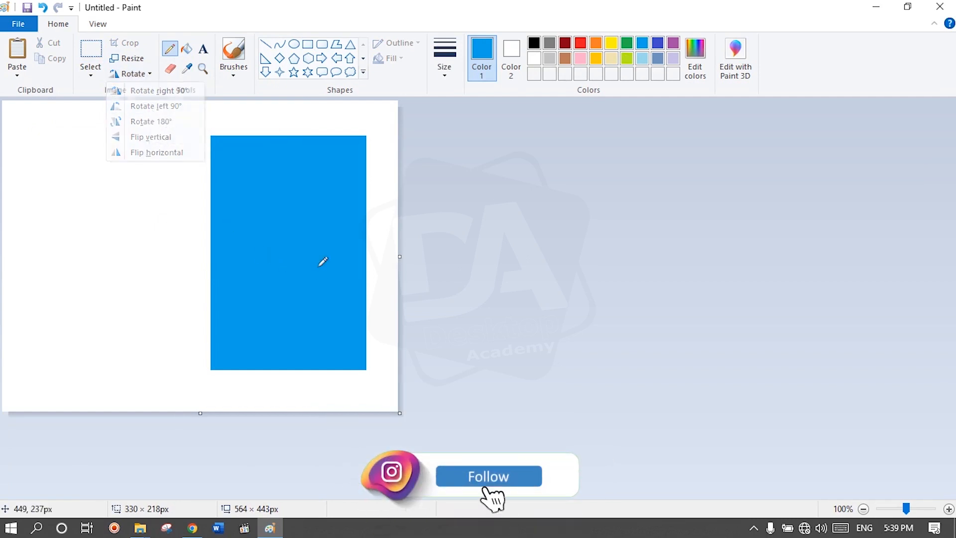
pyautogui.hotkey('ctrl', 'z')
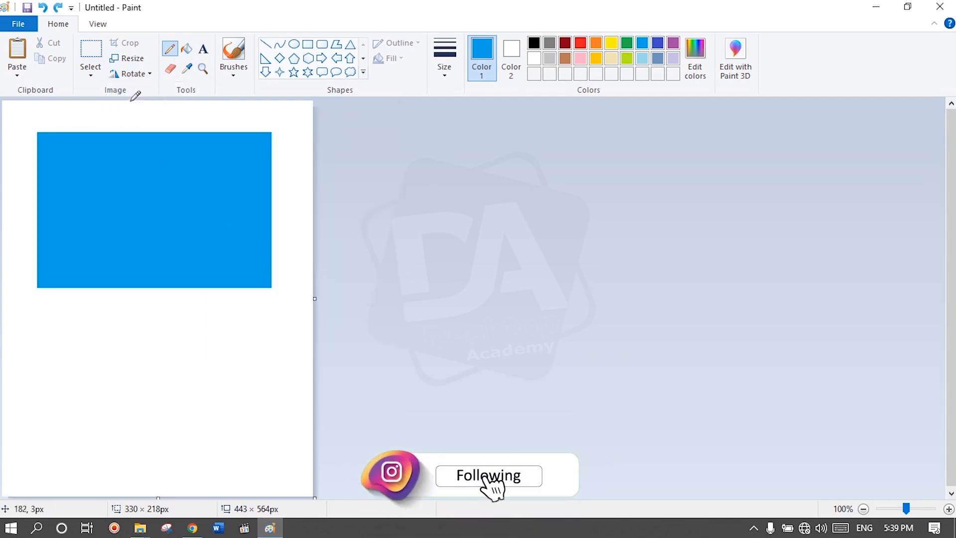
# Step: Rotate the picture left by 90 degrees and undo it, then rotate it by 180 degrees and undo that too
pyautogui.click(142, 74)
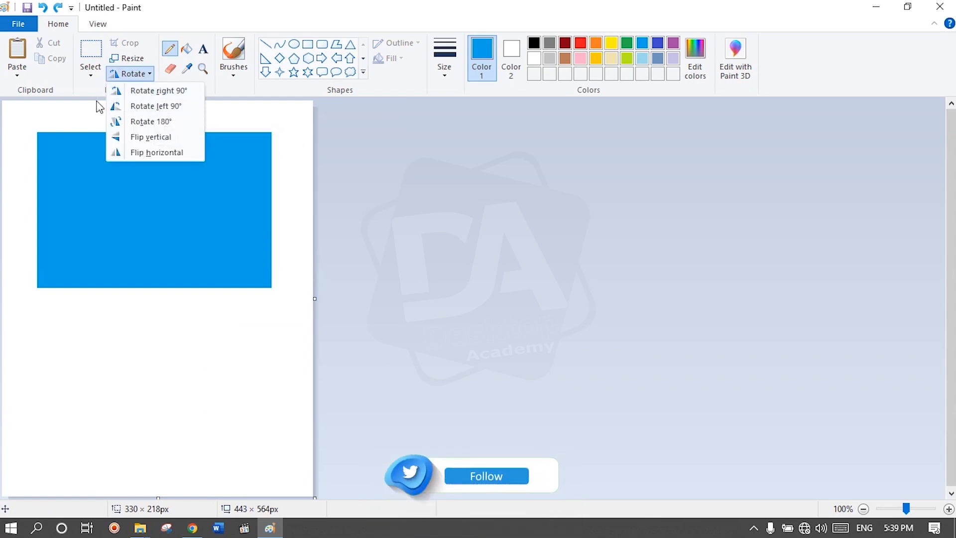
pyautogui.click(133, 105)
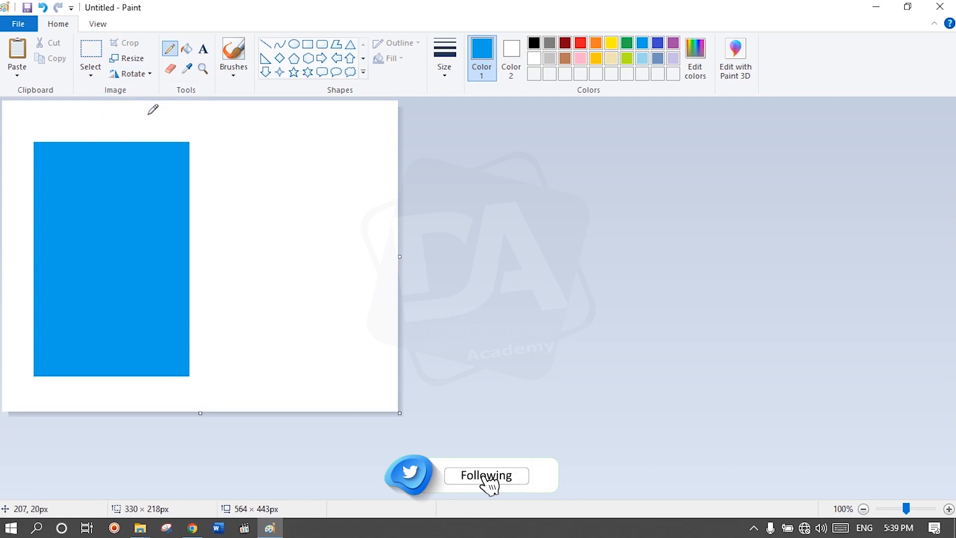
pyautogui.hotkey('ctrl', 'z')
pyautogui.click(130, 74)
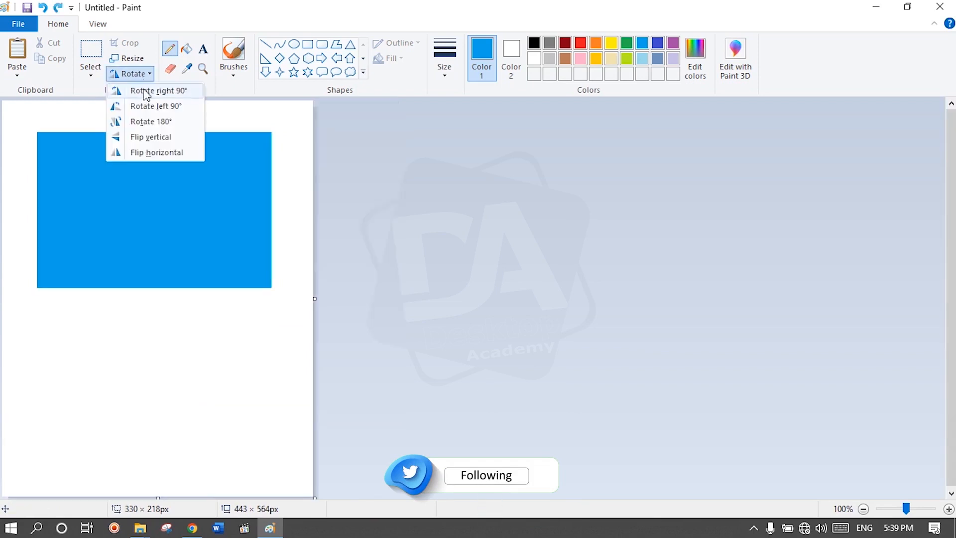
pyautogui.click(153, 122)
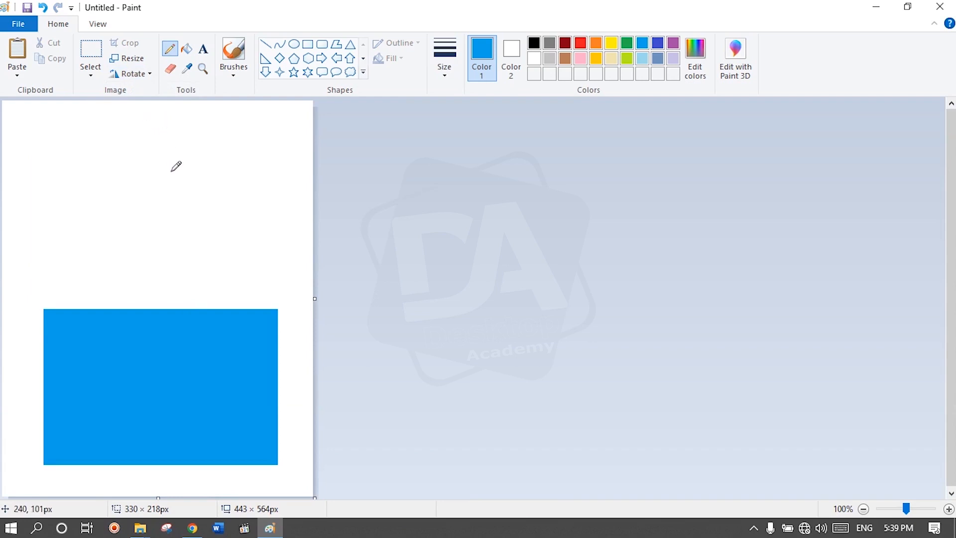
pyautogui.hotkey('ctrl', 'z')
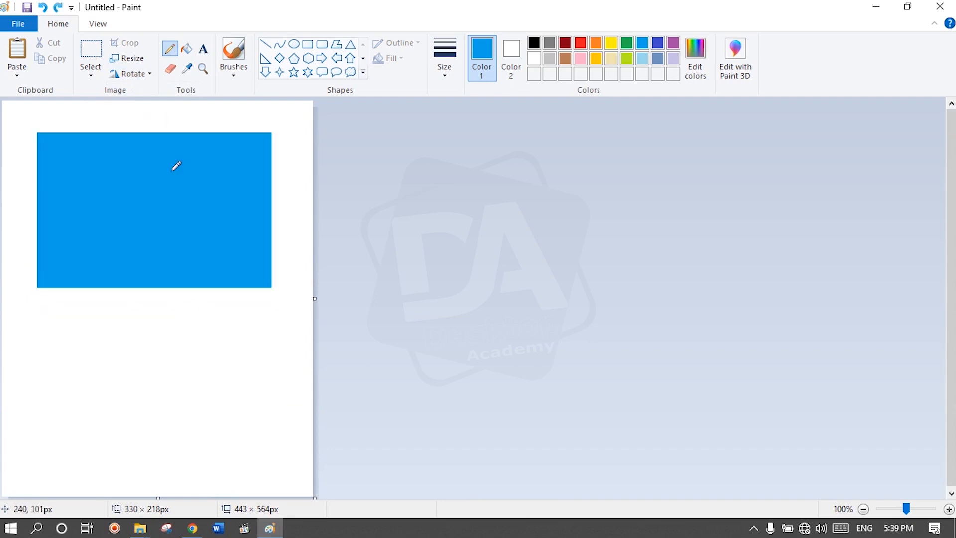
# Step: Draw a green rectangle of about 216 × 42 px across the light blue rectangle's top edge and fill it green
pyautogui.click(307, 45)
pyautogui.moveTo(84, 125); pyautogui.dragTo(236, 154)
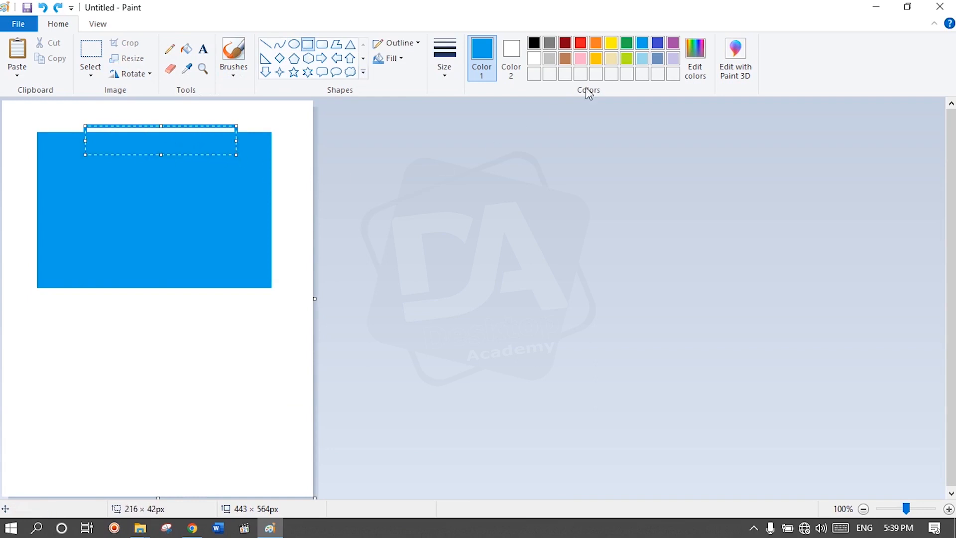
pyautogui.click(191, 53)
pyautogui.click(150, 139)
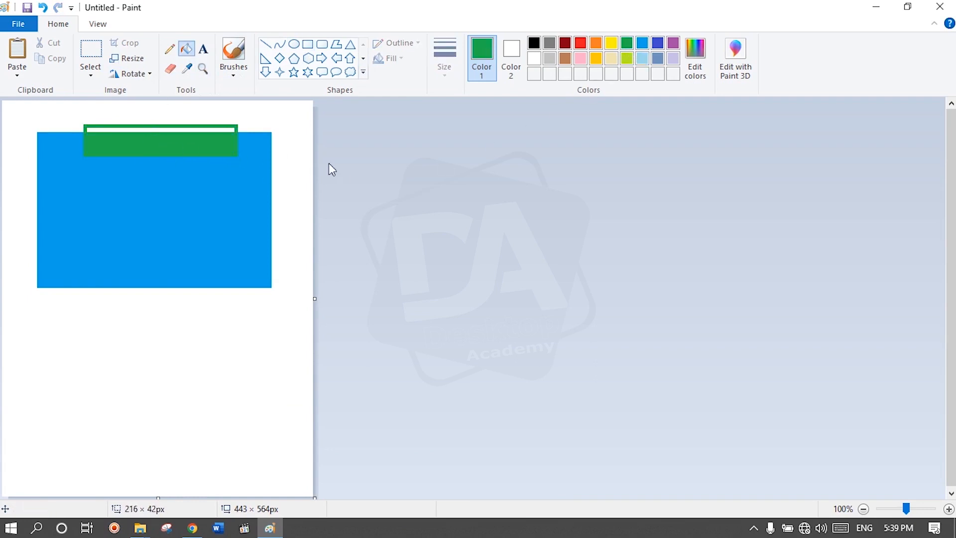
pyautogui.click(205, 127)
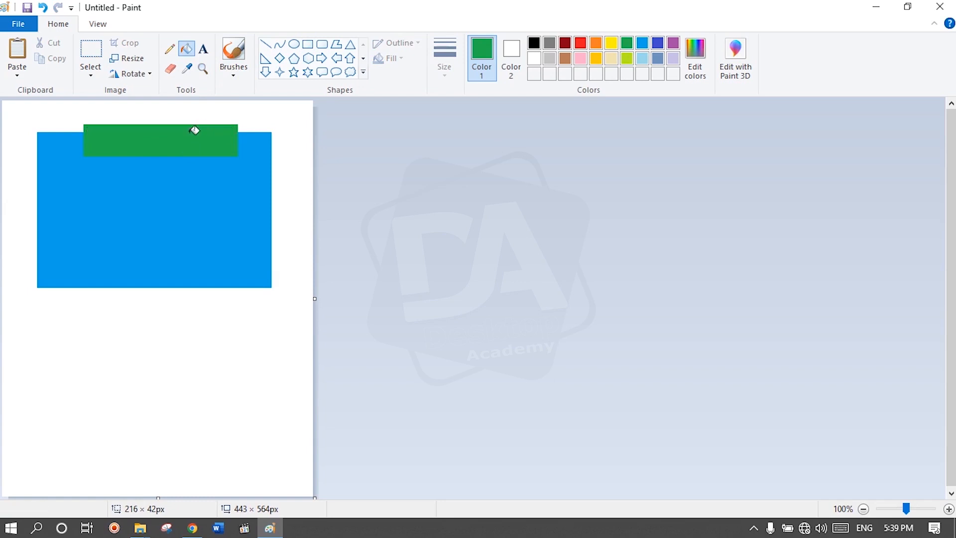
# Step: Draw a rectangle of about 32 × 115 px across the light blue rectangle's right edge, with red outline and fill
pyautogui.click(308, 46)
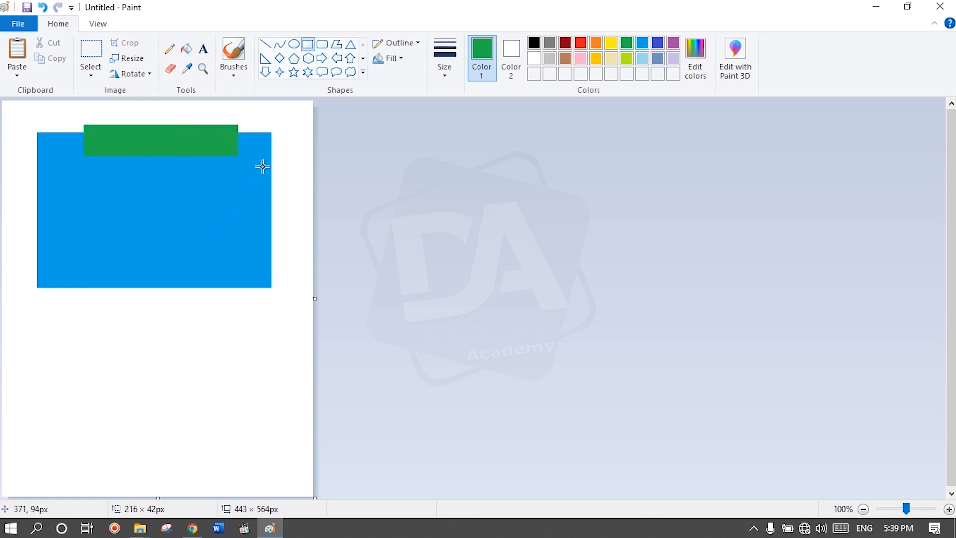
pyautogui.moveTo(263, 166); pyautogui.dragTo(286, 247)
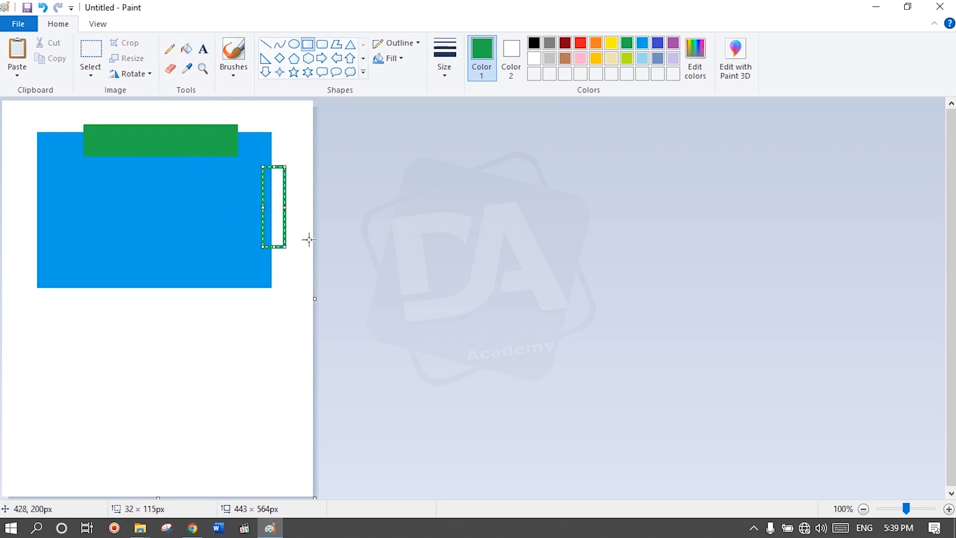
pyautogui.click(580, 43)
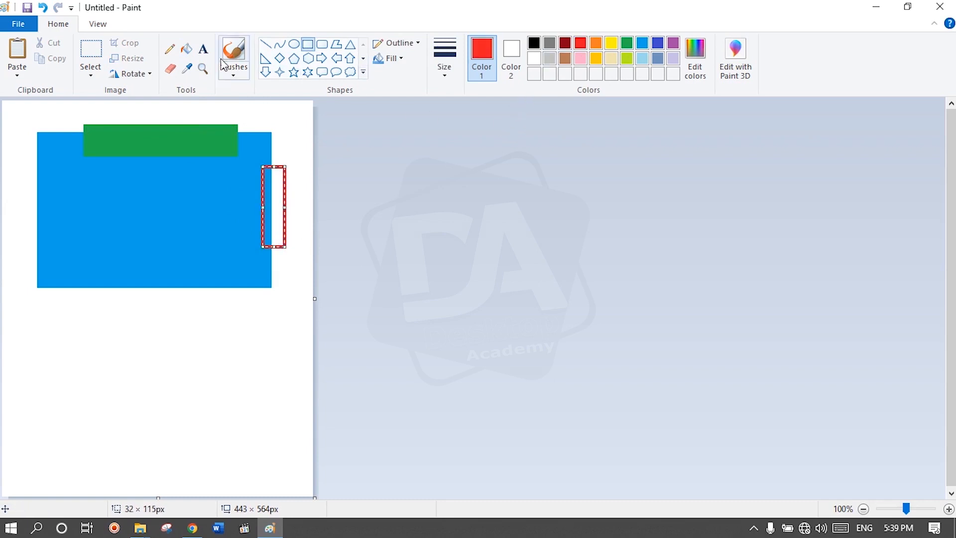
pyautogui.click(188, 50)
pyautogui.click(275, 198)
pyautogui.click(271, 198)
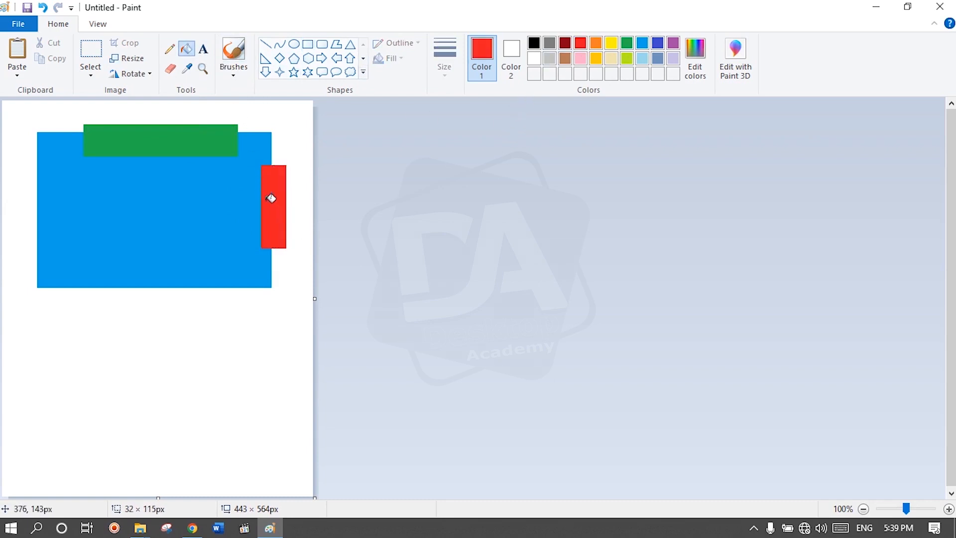
# Step: Draw a yellow rectangle of about 36 × 121 px across the light blue rectangle's left edge and fill it yellow
pyautogui.click(307, 44)
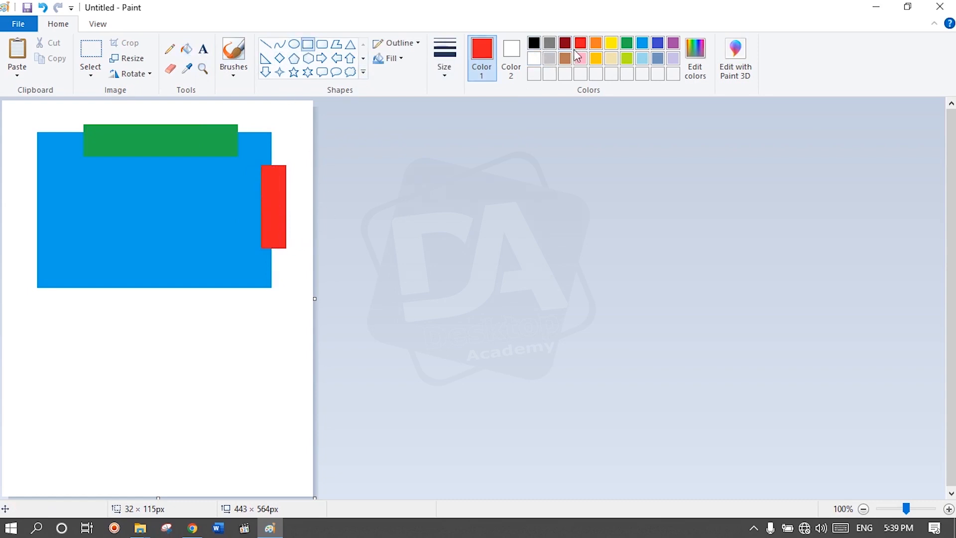
pyautogui.click(611, 43)
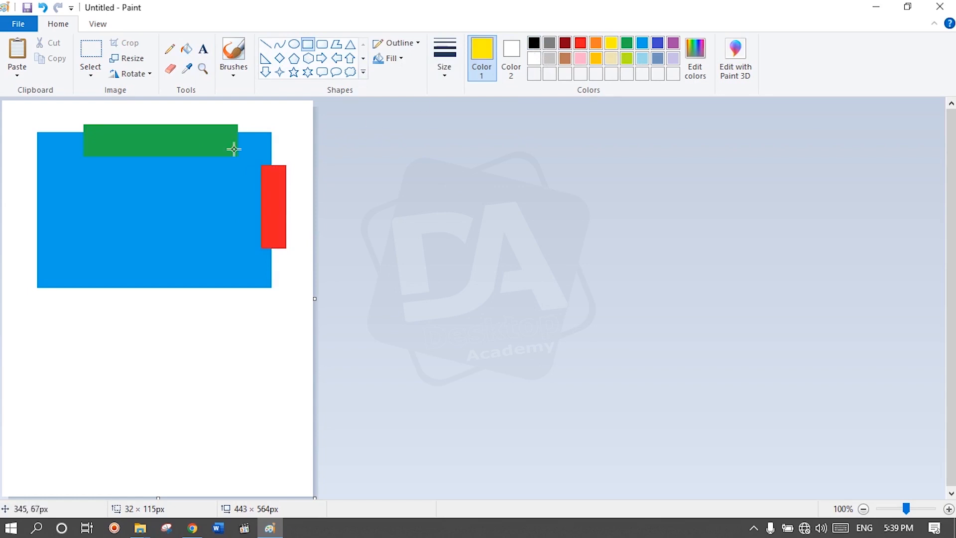
pyautogui.moveTo(24, 167)
pyautogui.mouseDown()
pyautogui.moveTo(50, 210)
pyautogui.moveTo(49, 251)
pyautogui.mouseUp()
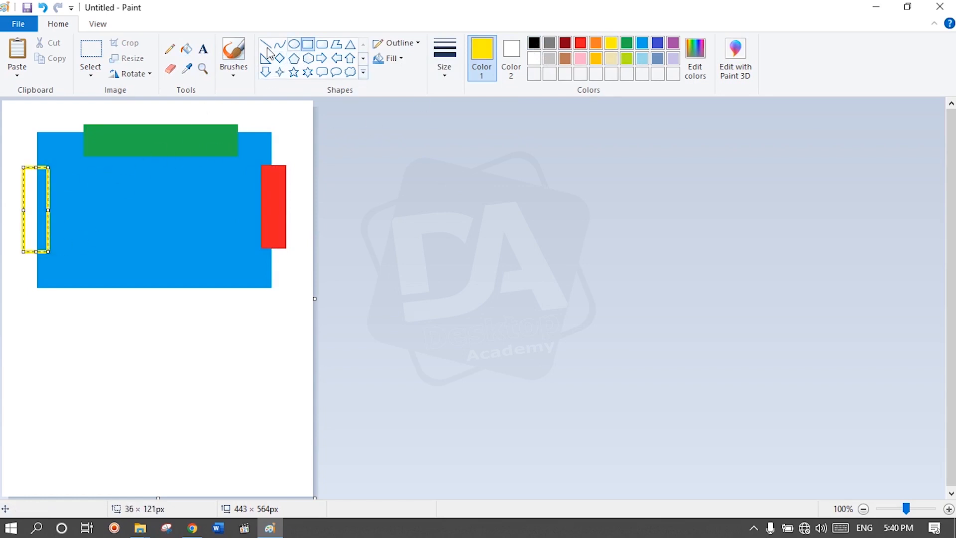
pyautogui.click(186, 48)
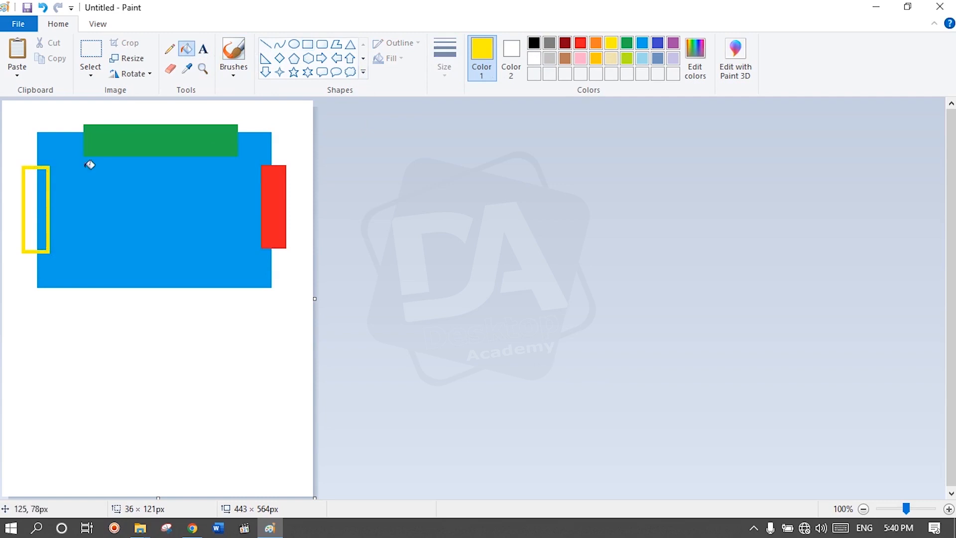
pyautogui.click(33, 205)
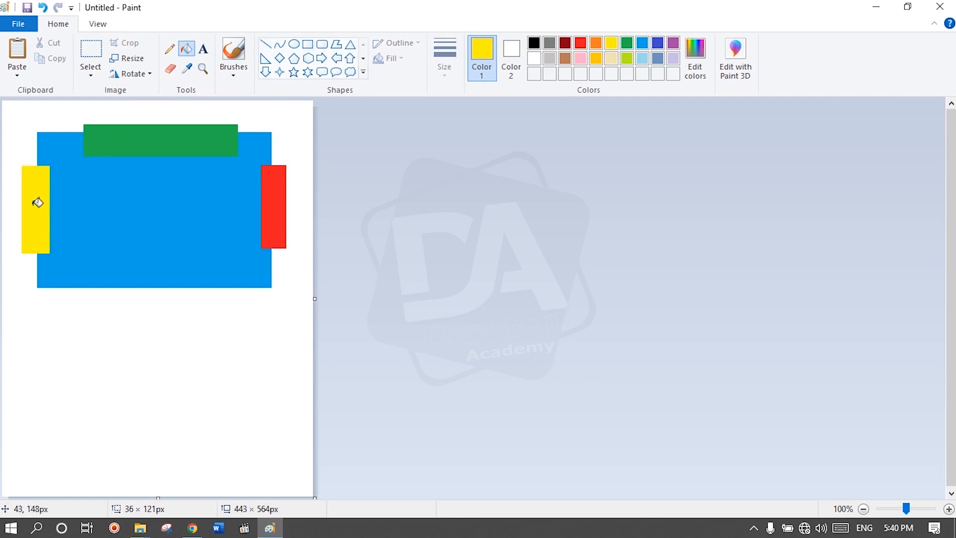
# Step: Draw an indigo rectangle of about 213 × 41 px across the light blue rectangle's bottom edge and fill it indigo
pyautogui.click(657, 43)
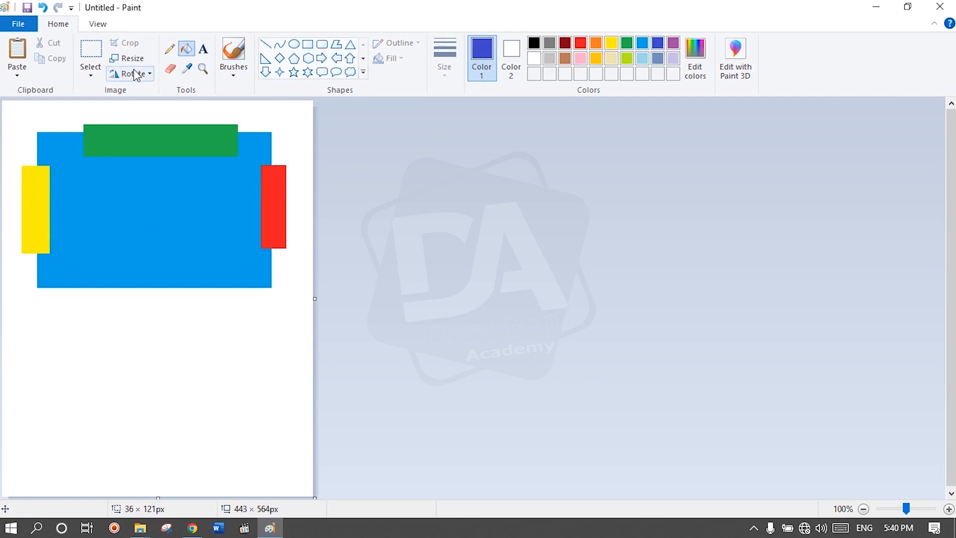
pyautogui.click(308, 44)
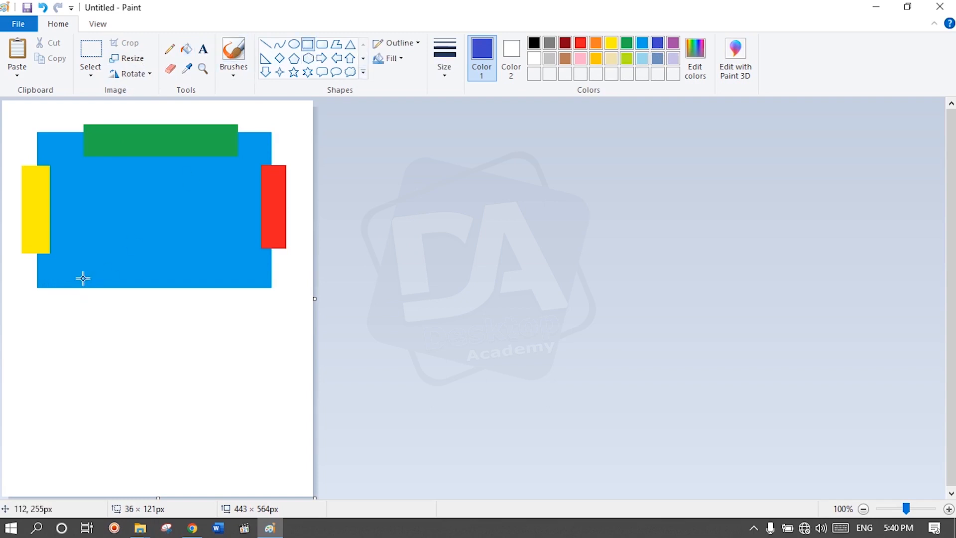
pyautogui.moveTo(87, 272); pyautogui.dragTo(237, 301)
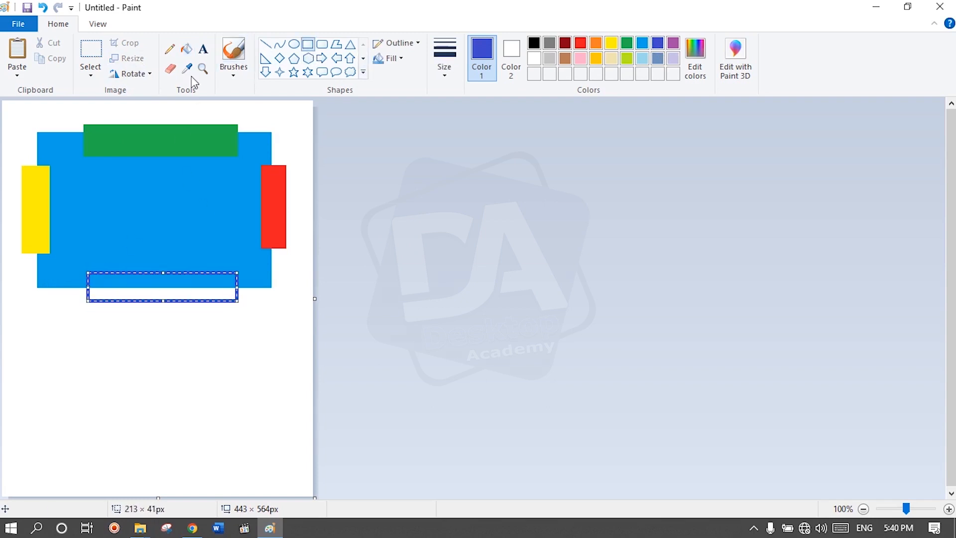
pyautogui.click(186, 48)
pyautogui.click(160, 294)
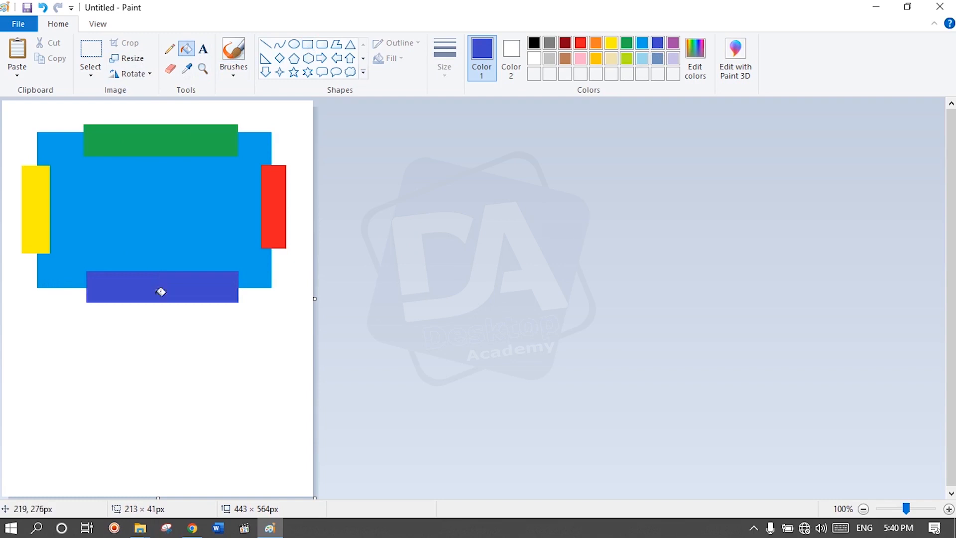
# Step: Rotate the picture with the coloured rectangles by 180 degrees
pyautogui.click(169, 48)
pyautogui.click(150, 74)
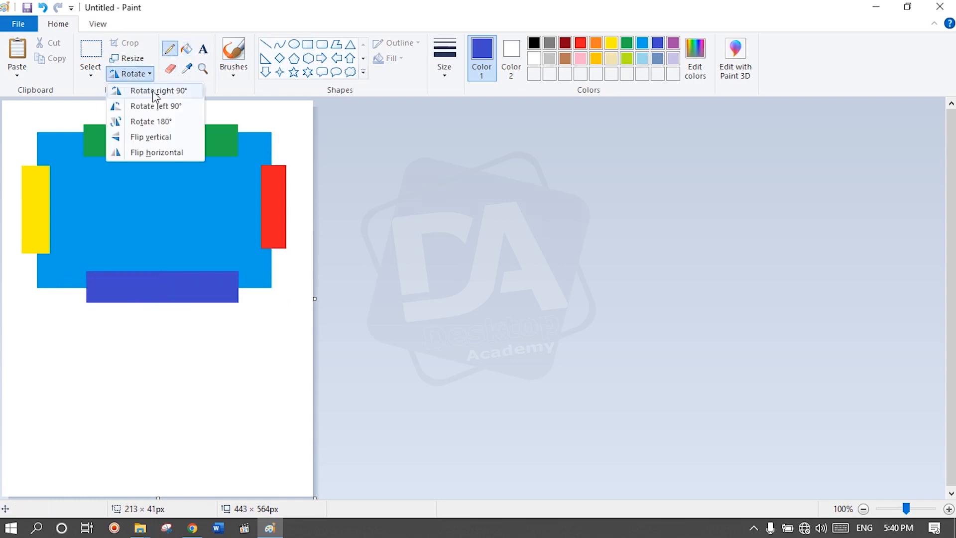
pyautogui.click(151, 121)
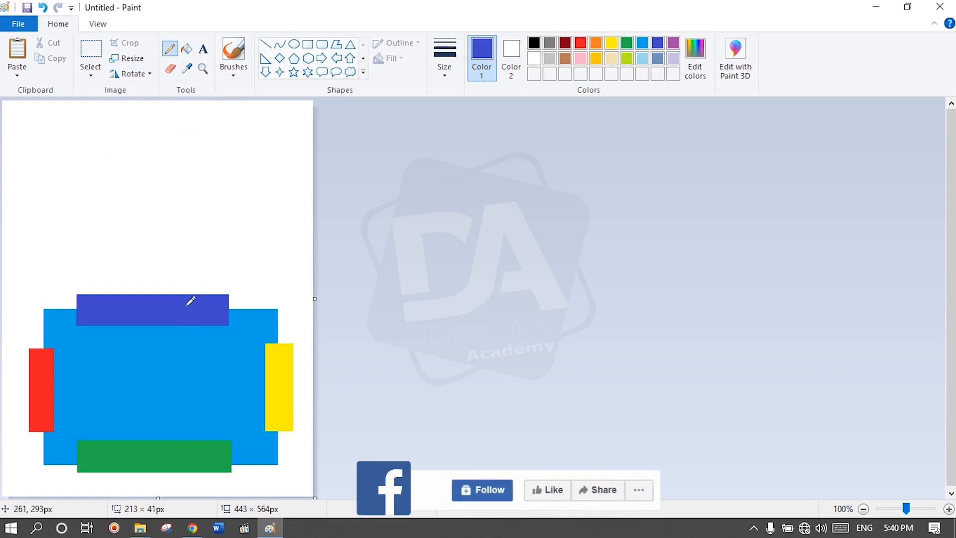
# Step: Undo the 180-degree rotation of the picture
pyautogui.click(141, 75)
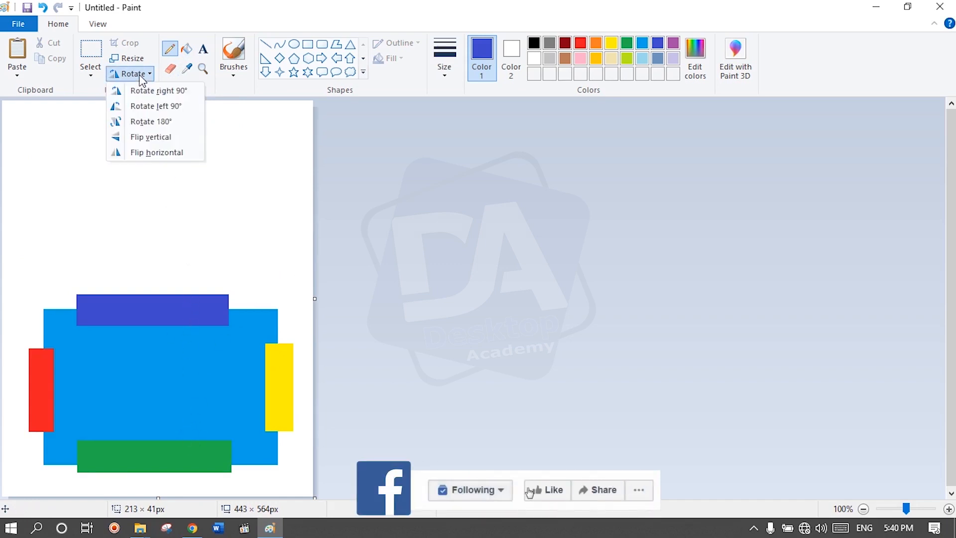
pyautogui.click(141, 75)
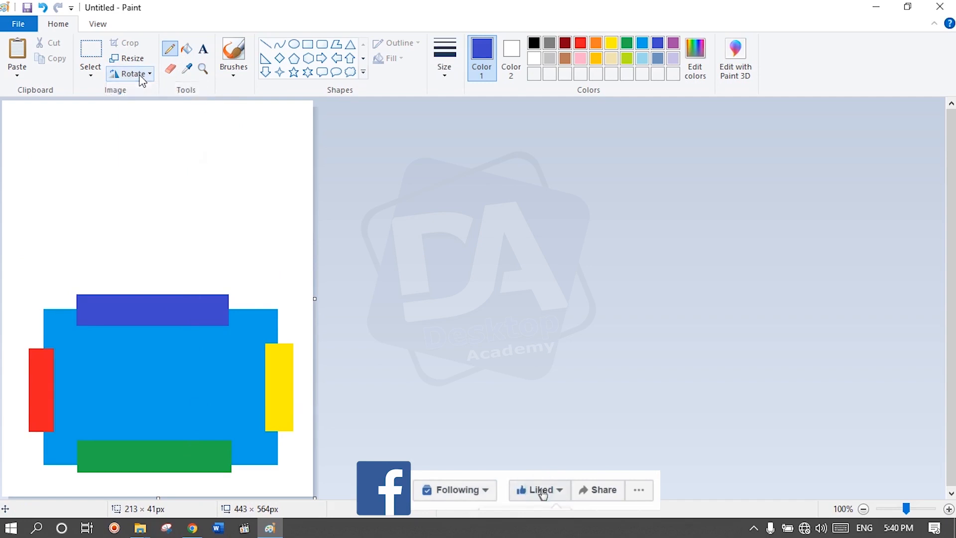
pyautogui.hotkey('ctrl', 'z')
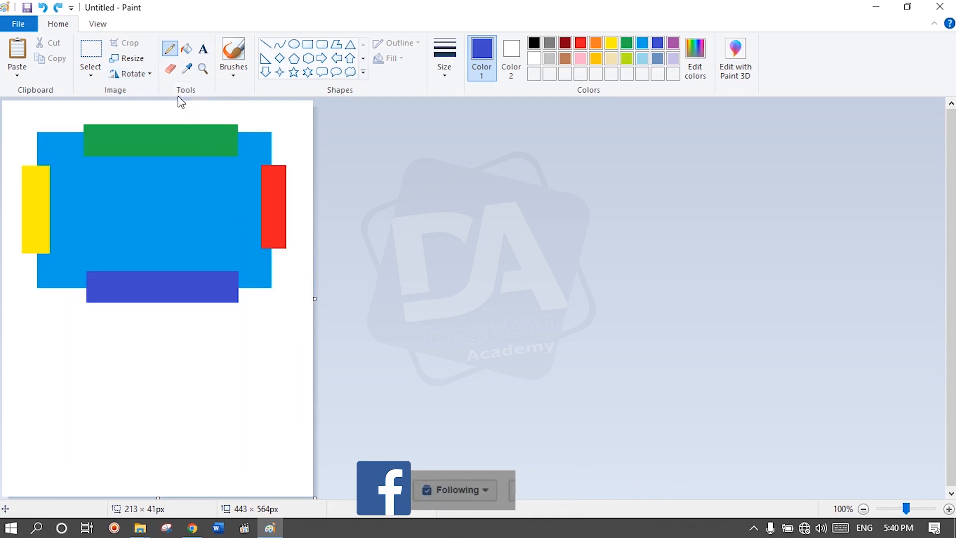
# Step: Flip the picture with the coloured rectangles vertically, and flip it vertically once more
pyautogui.click(133, 77)
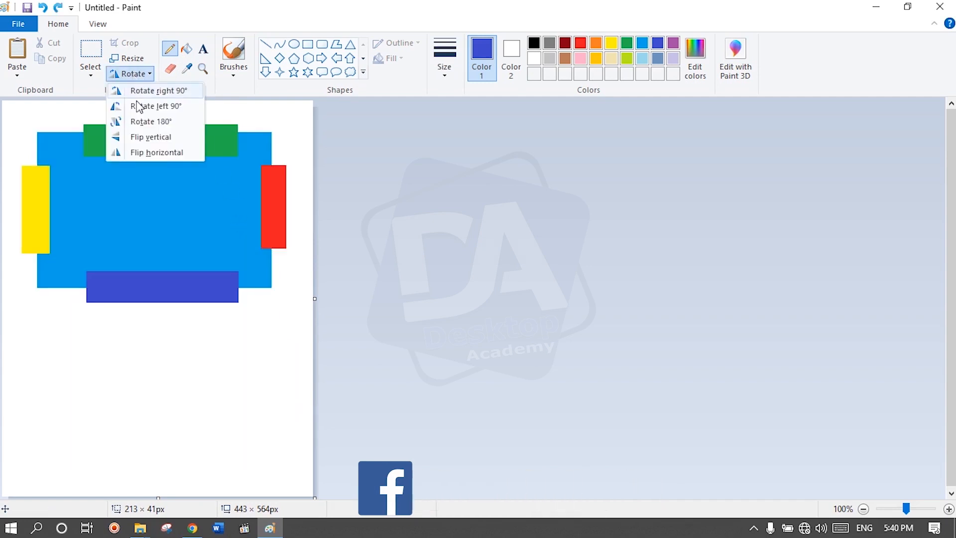
pyautogui.click(147, 138)
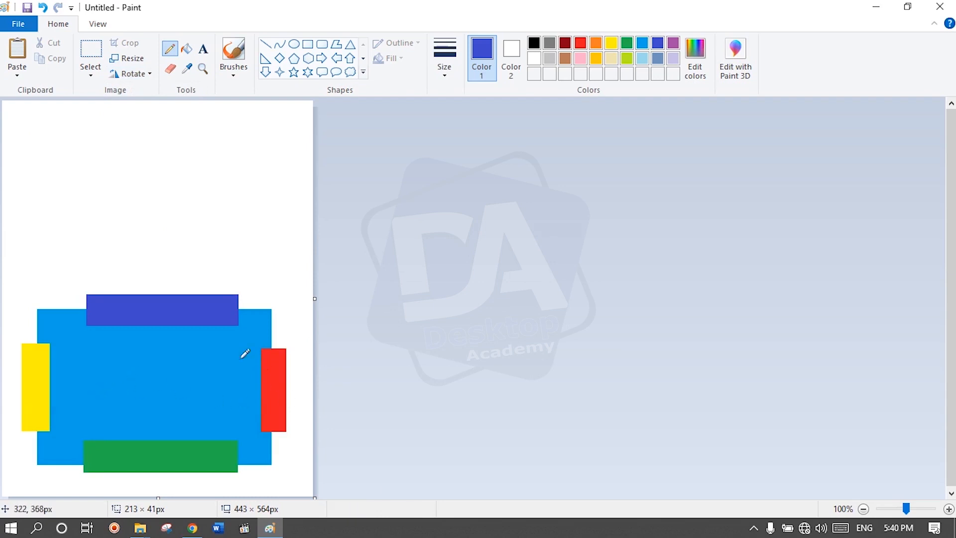
pyautogui.click(139, 75)
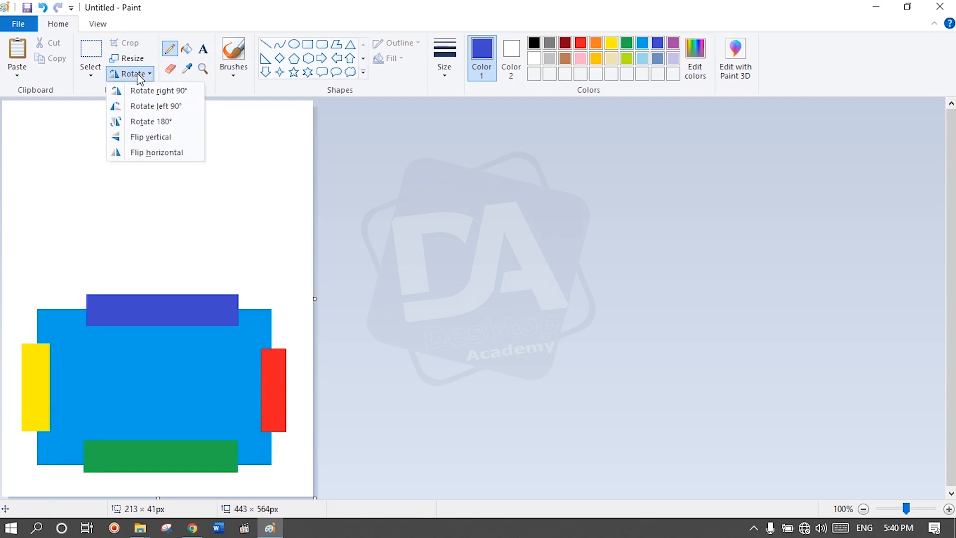
pyautogui.click(144, 138)
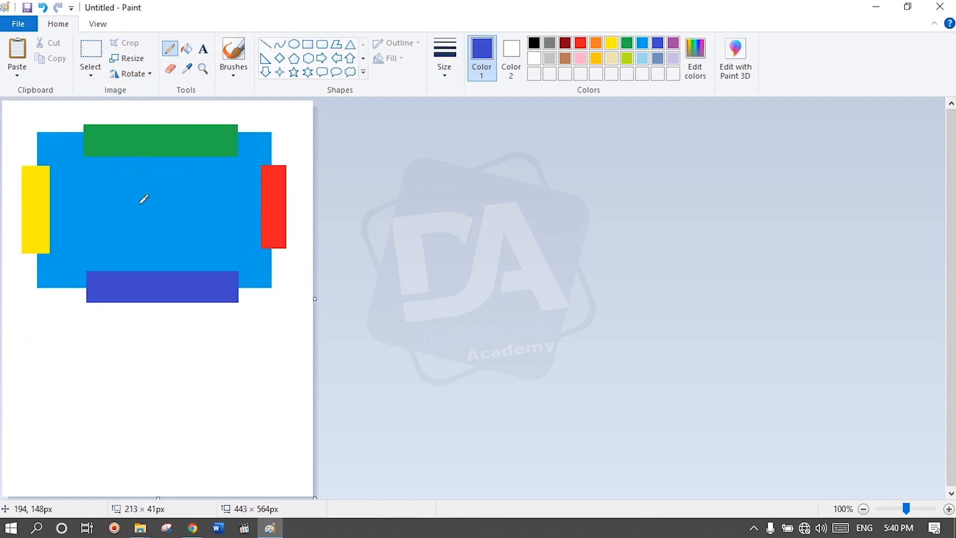
# Step: Flip the picture with the coloured rectangles horizontally
pyautogui.click(133, 74)
pyautogui.click(140, 152)
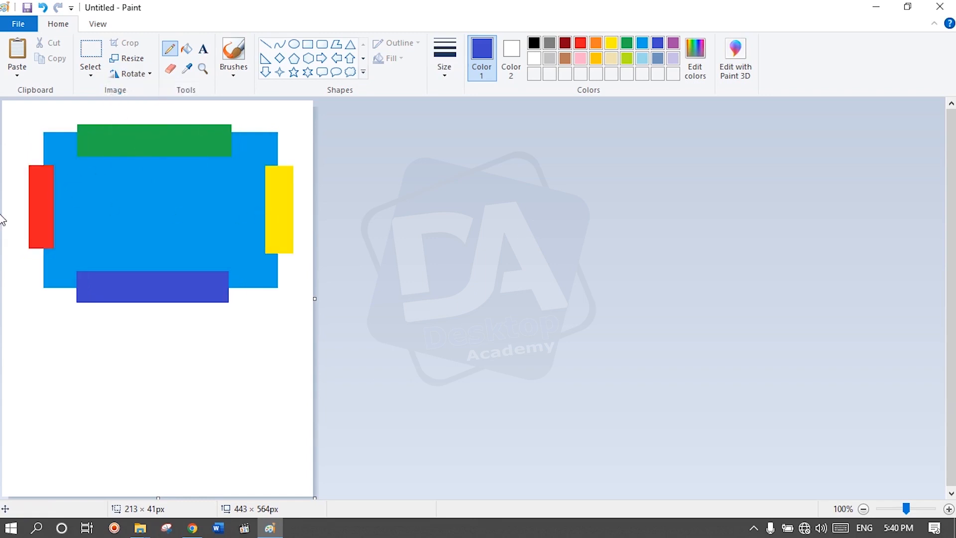
# Step: Fill the large central rectangle with light pink and the green rectangle on its upper edge with light blue
pyautogui.click(189, 52)
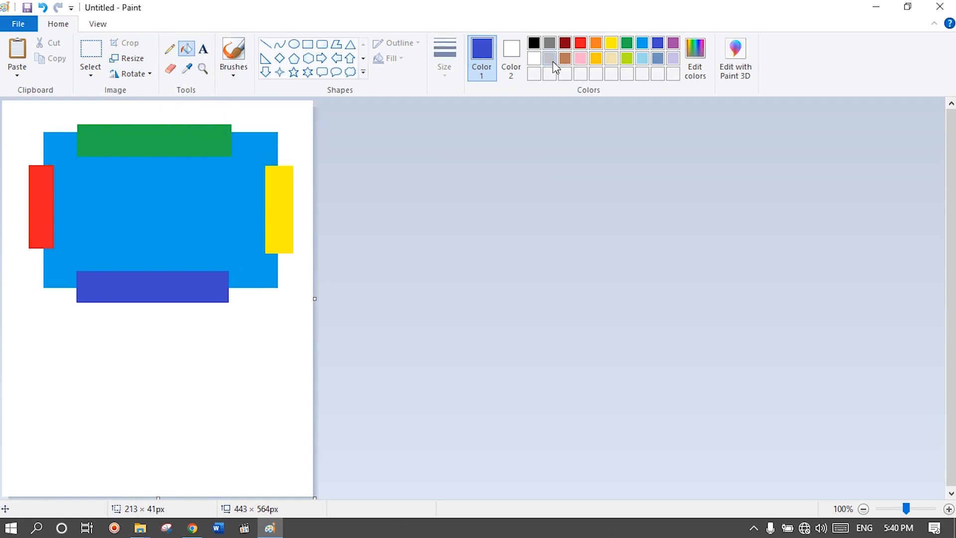
pyautogui.click(584, 58)
pyautogui.click(199, 183)
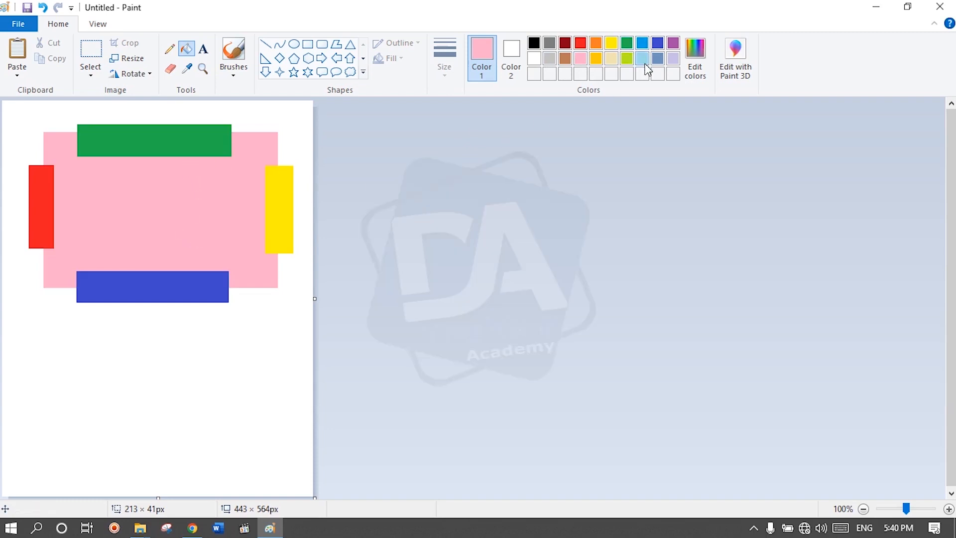
pyautogui.click(201, 140)
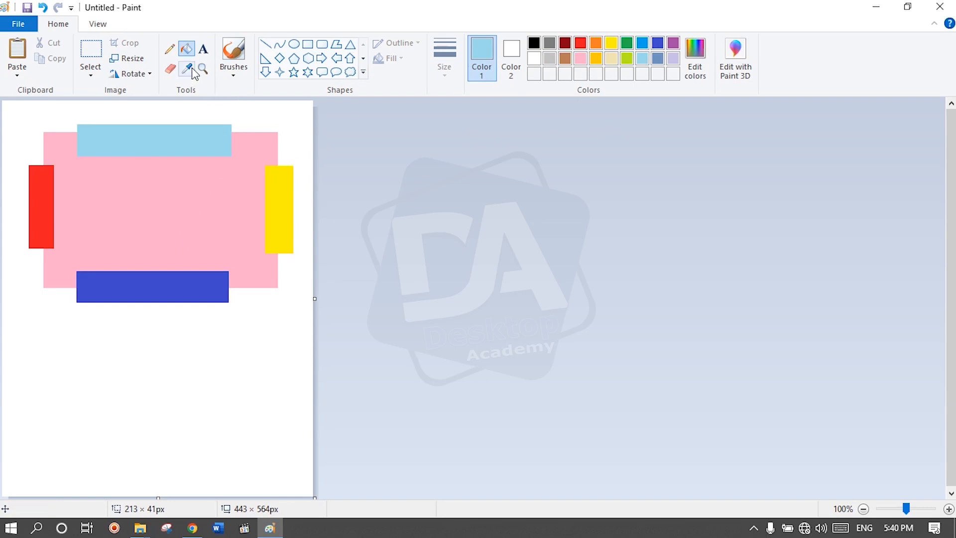
# Step: Add a text with a surname inside the pink rectangle and colour it black
pyautogui.click(204, 50)
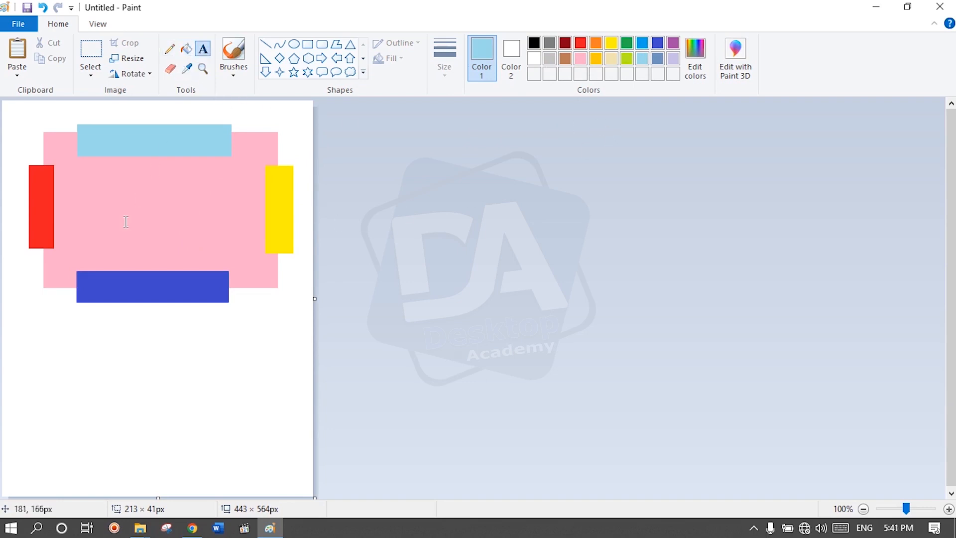
pyautogui.click(87, 195)
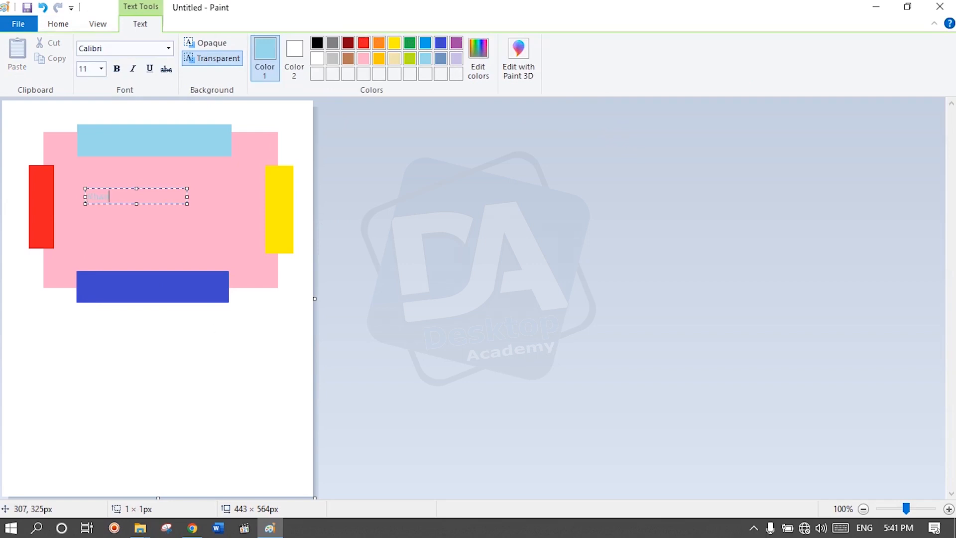
pyautogui.moveTo(127, 199); pyautogui.dragTo(93, 198)
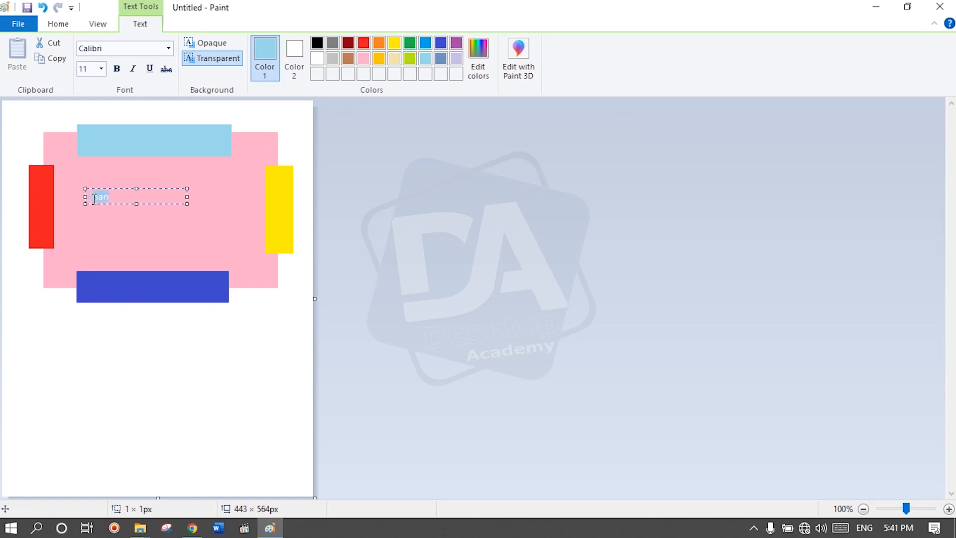
pyautogui.click(317, 43)
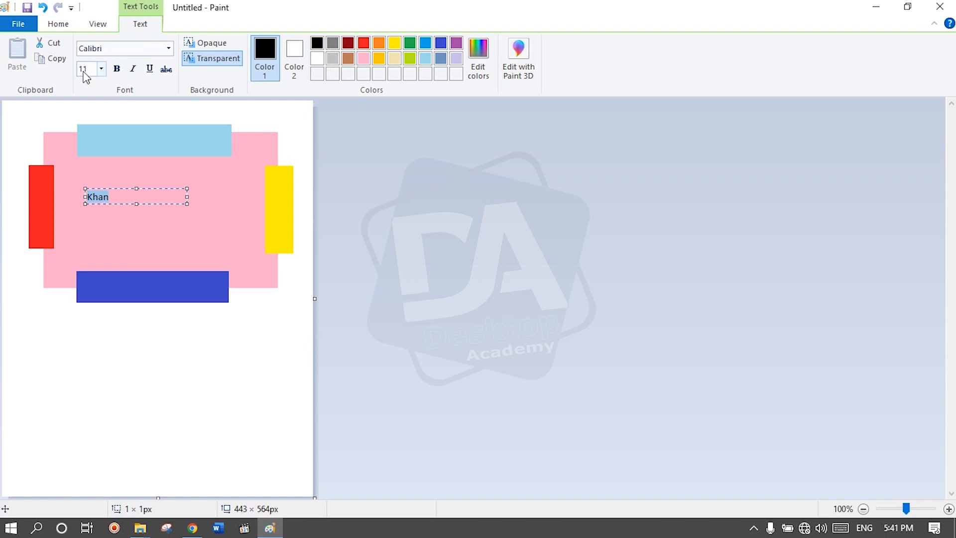
# Step: Make the surname bold at size 28 and enlarge its text box to about 177 × 55 px
pyautogui.click(208, 225)
pyautogui.click(118, 69)
pyautogui.click(102, 68)
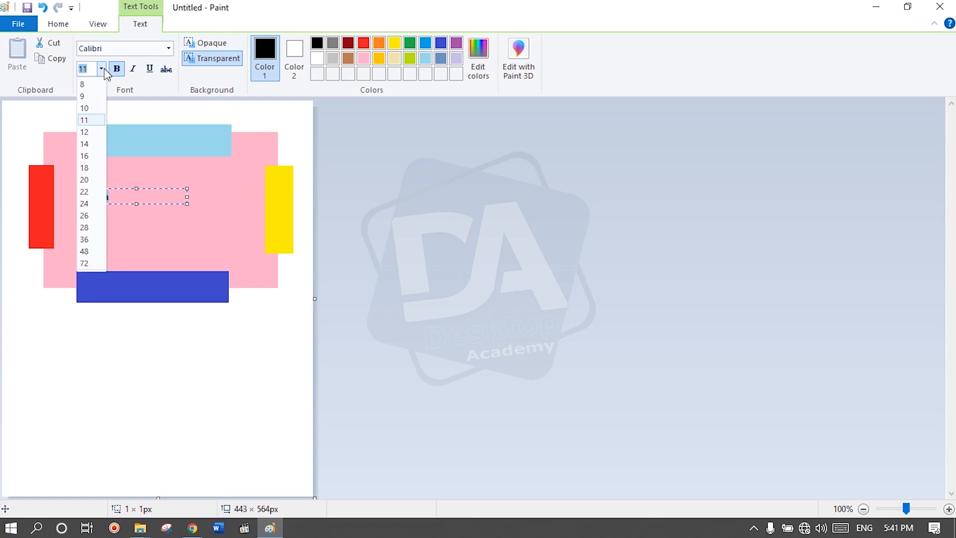
pyautogui.click(86, 227)
pyautogui.moveTo(187, 202); pyautogui.dragTo(205, 223)
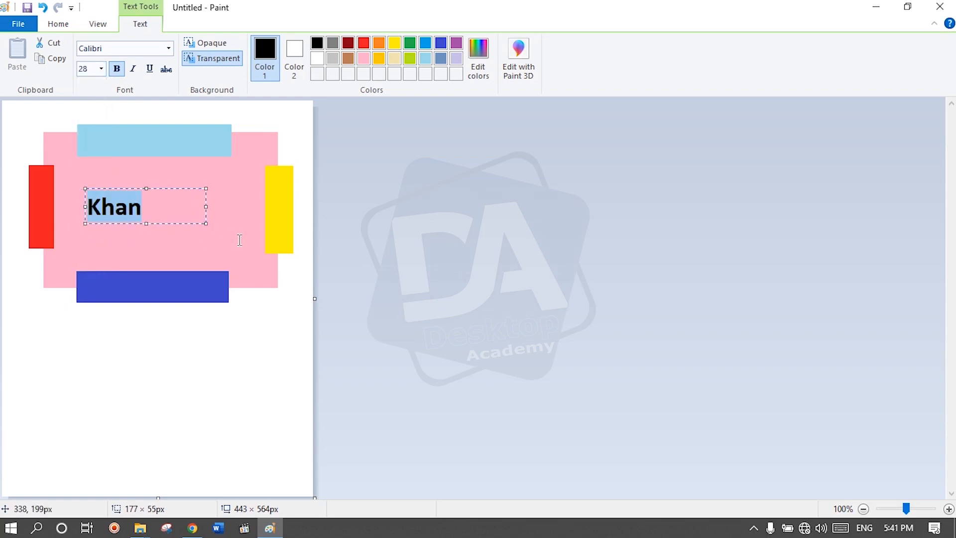
# Step: Turn off bold for the surname, and try italic, underline and strikethrough, switching each one off again
pyautogui.click(116, 69)
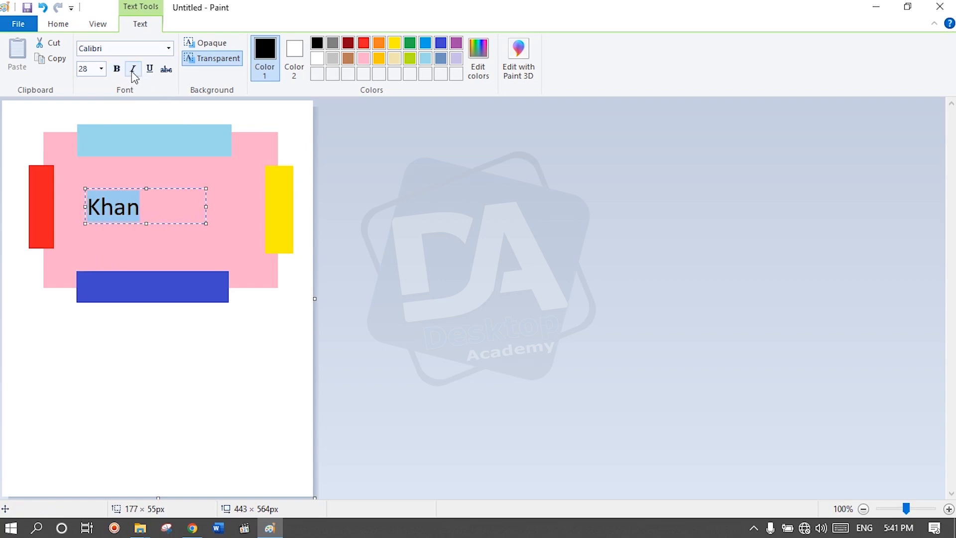
pyautogui.click(131, 70)
pyautogui.click(131, 70)
pyautogui.click(149, 69)
pyautogui.click(150, 70)
pyautogui.click(166, 70)
pyautogui.click(166, 70)
pyautogui.click(103, 48)
pyautogui.click(169, 48)
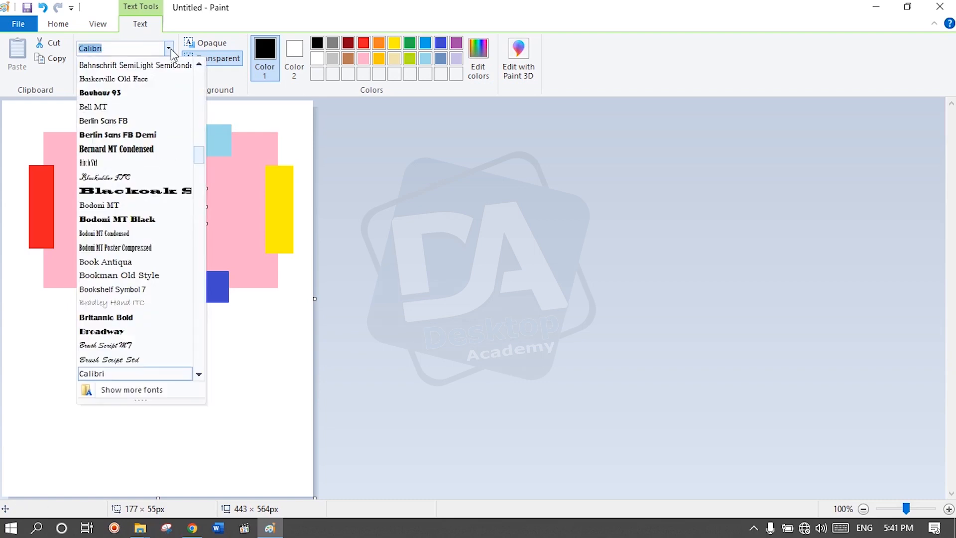
pyautogui.scroll(4, 165, 229)
pyautogui.scroll(20, 164, 234)
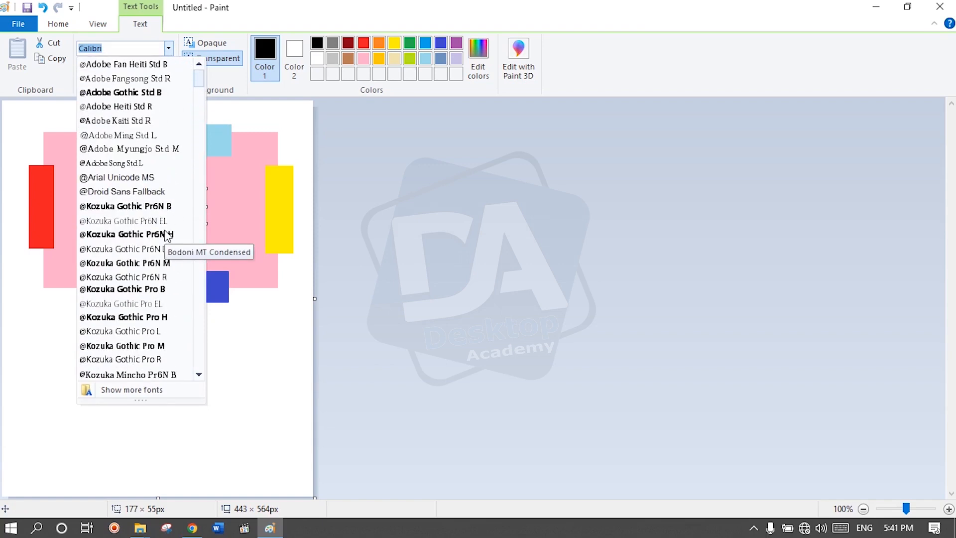
pyautogui.click(130, 92)
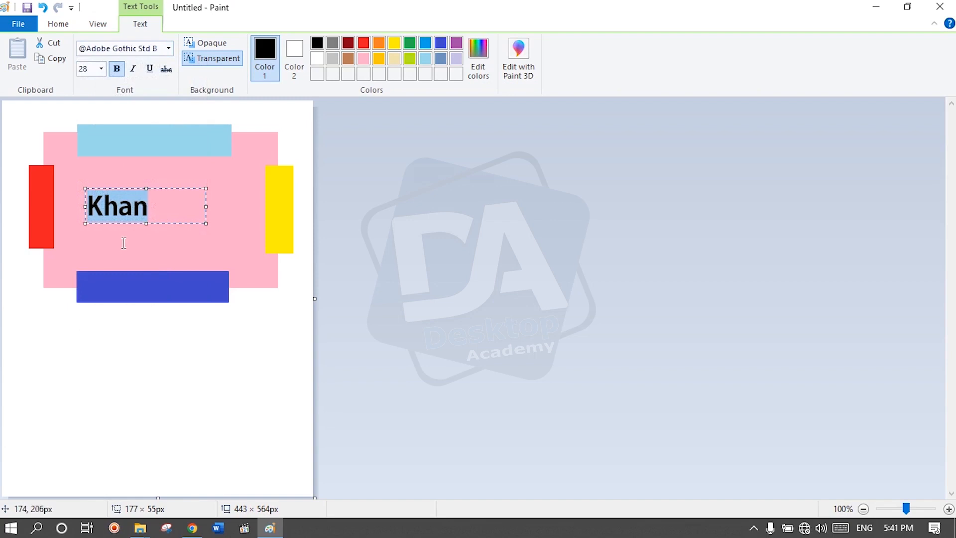
pyautogui.click(169, 49)
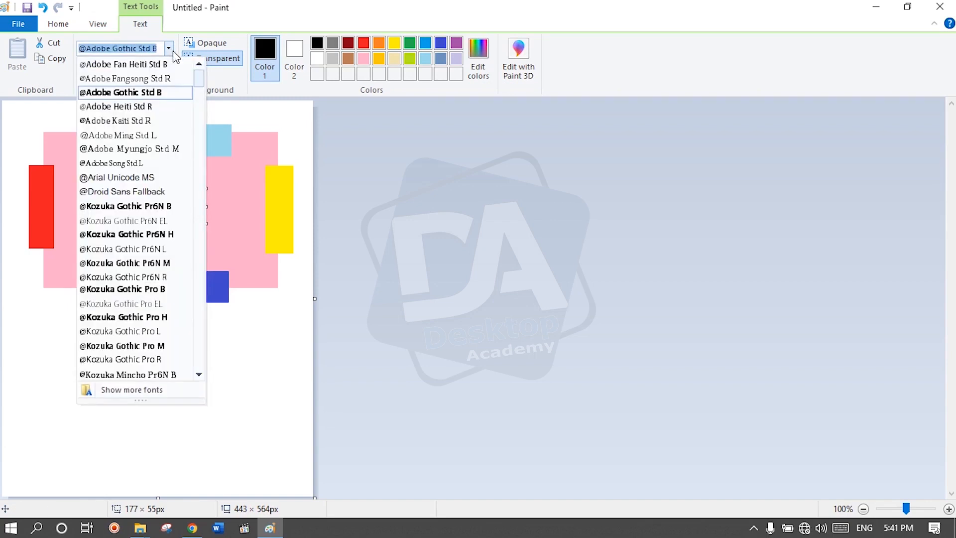
pyautogui.click(125, 321)
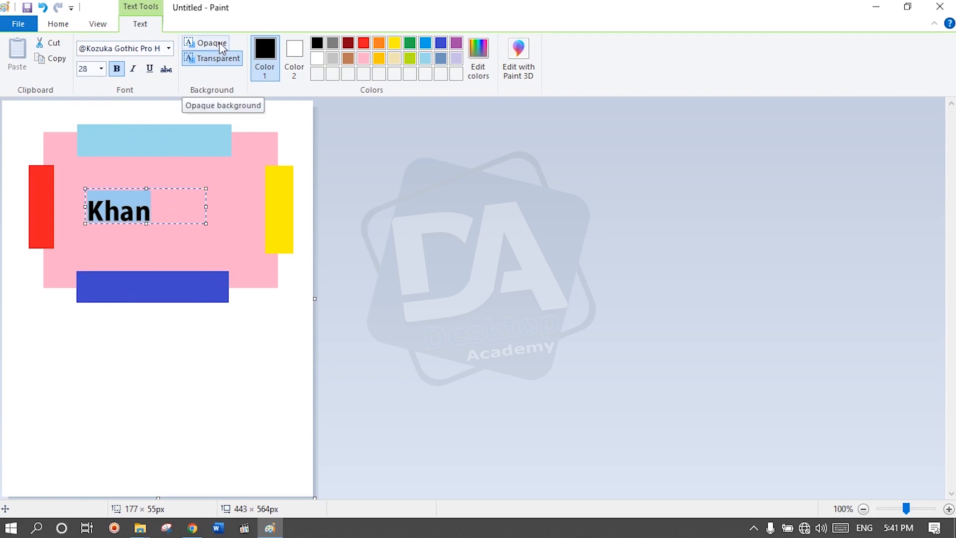
pyautogui.click(169, 230)
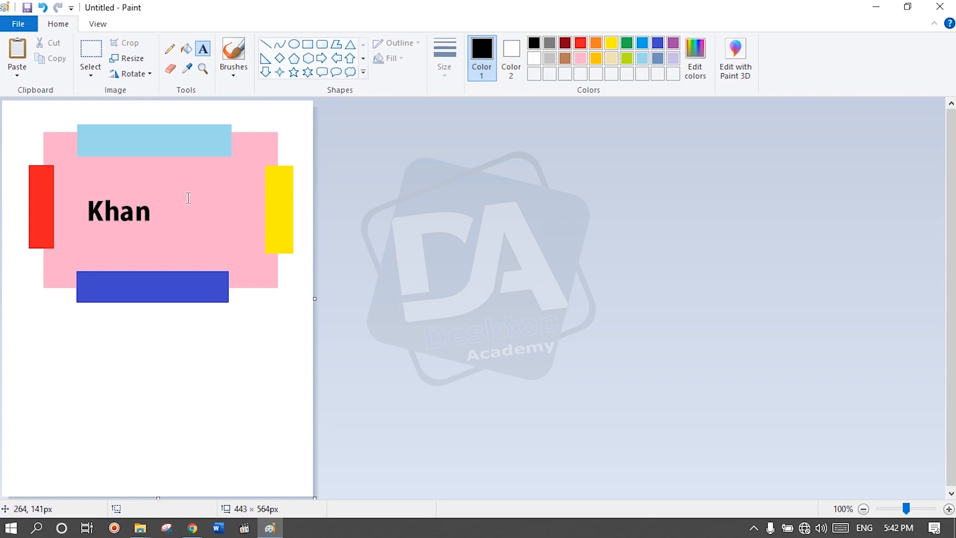
# Step: Add a second text with the same surname on an opaque background and narrow its box to about 174 × 64 px
pyautogui.click(143, 155)
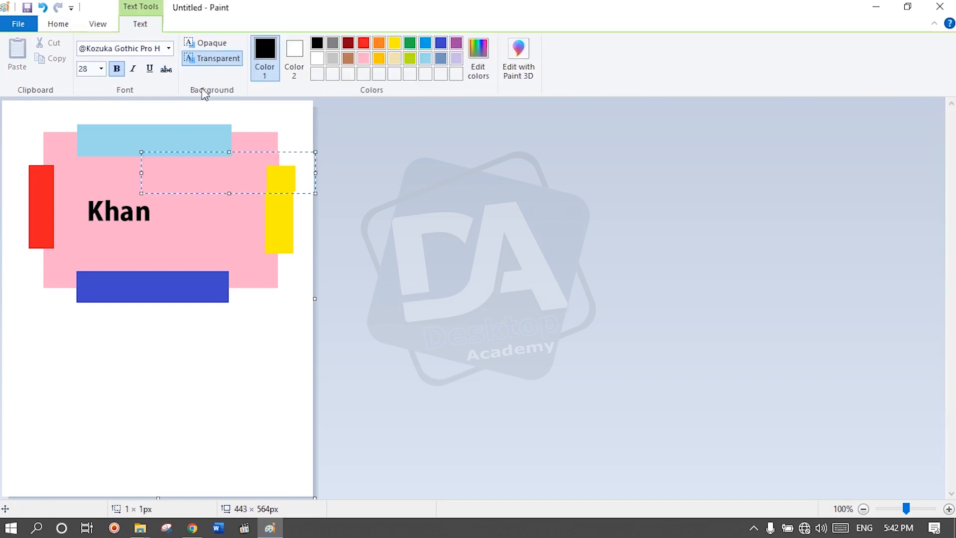
pyautogui.click(209, 44)
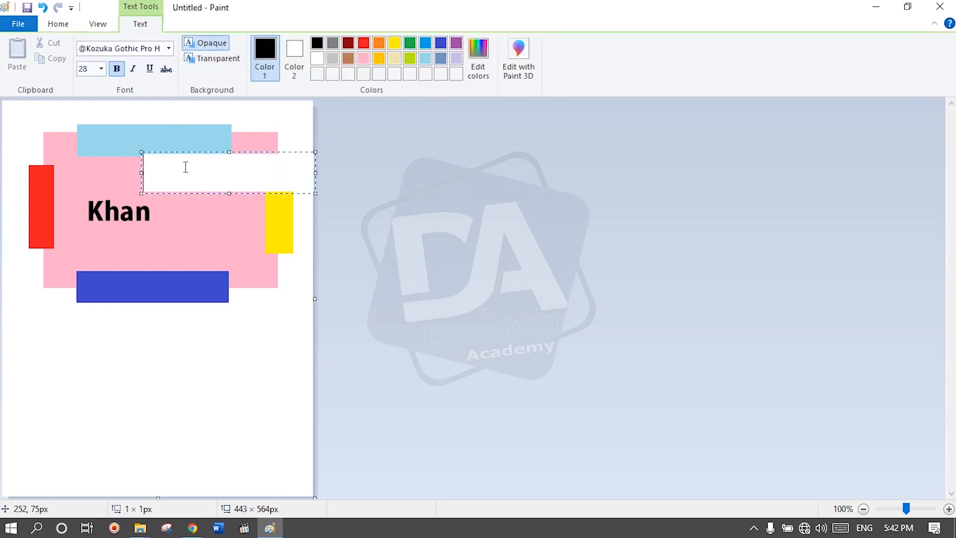
pyautogui.write('Khan')
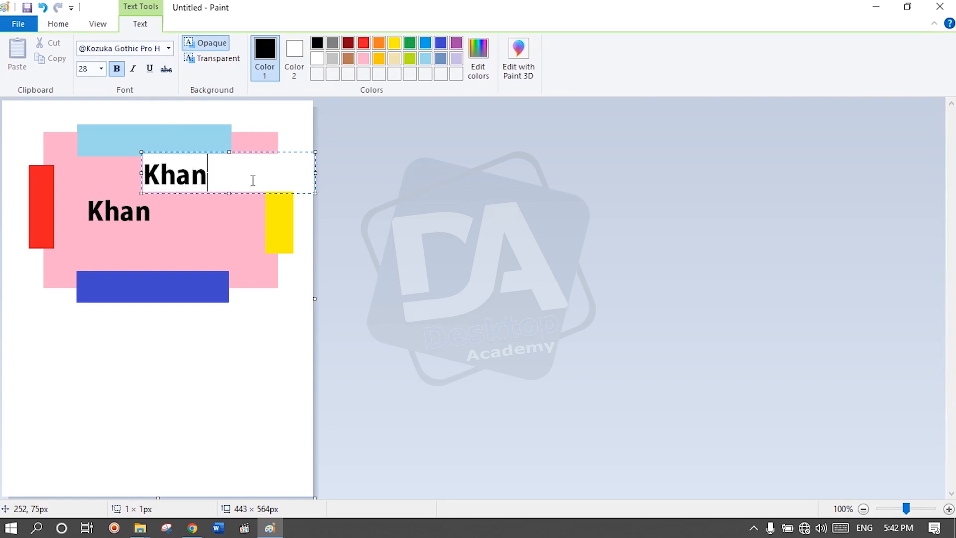
pyautogui.moveTo(315, 172); pyautogui.dragTo(259, 174)
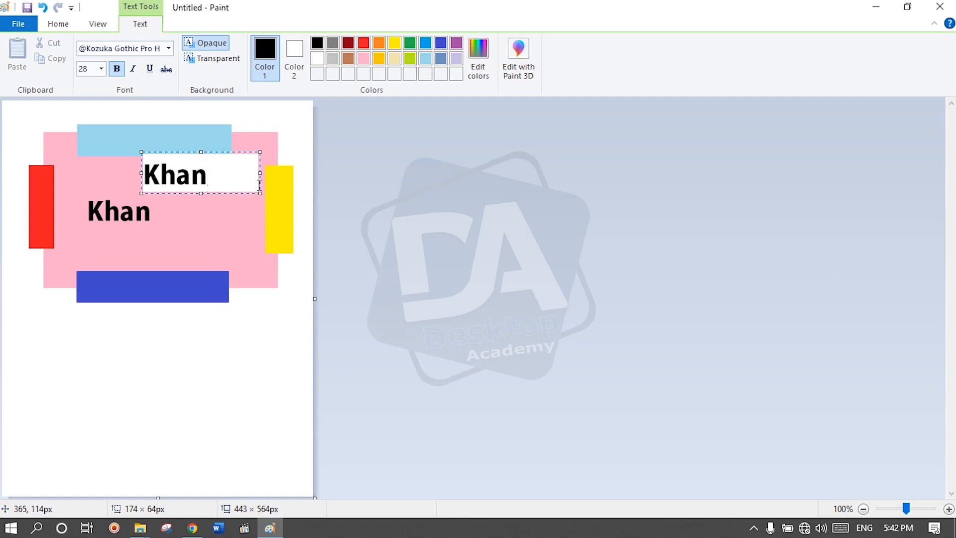
# Step: Try blue-gray and lime as Color 2 for the opaque text background, and set it to green
pyautogui.click(296, 56)
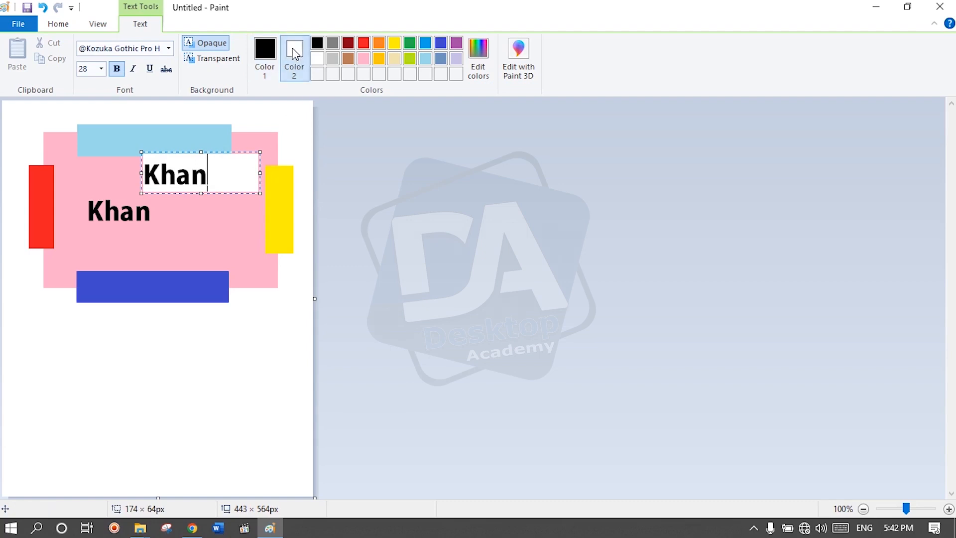
pyautogui.click(439, 58)
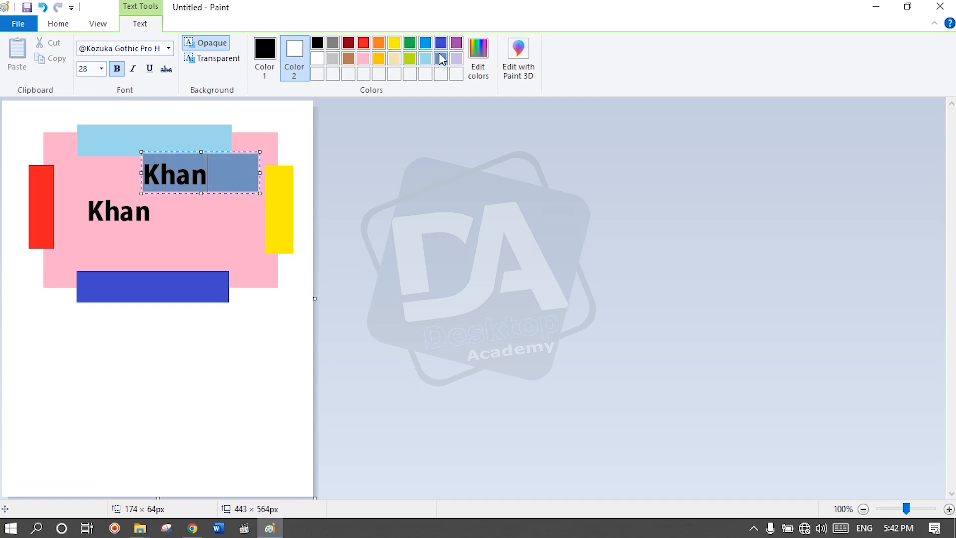
pyautogui.click(423, 58)
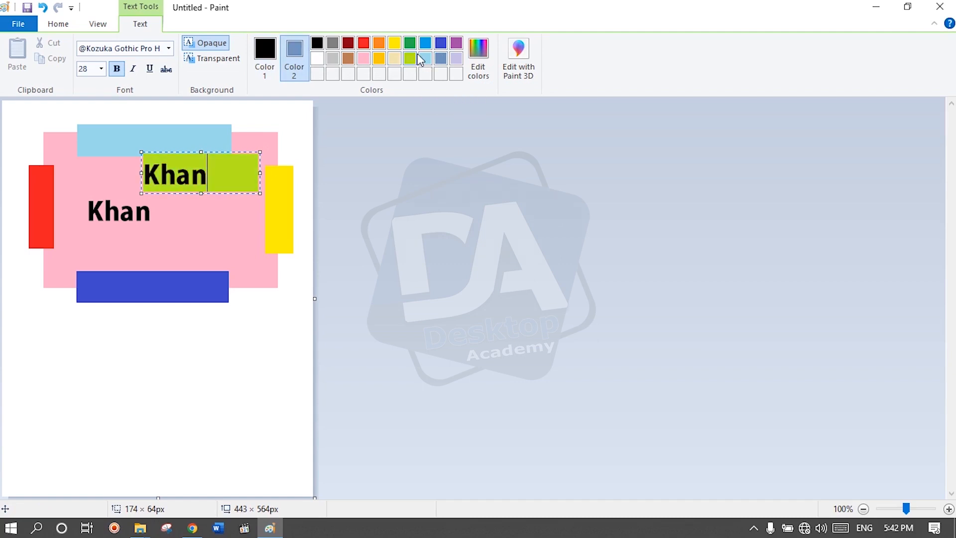
pyautogui.click(411, 46)
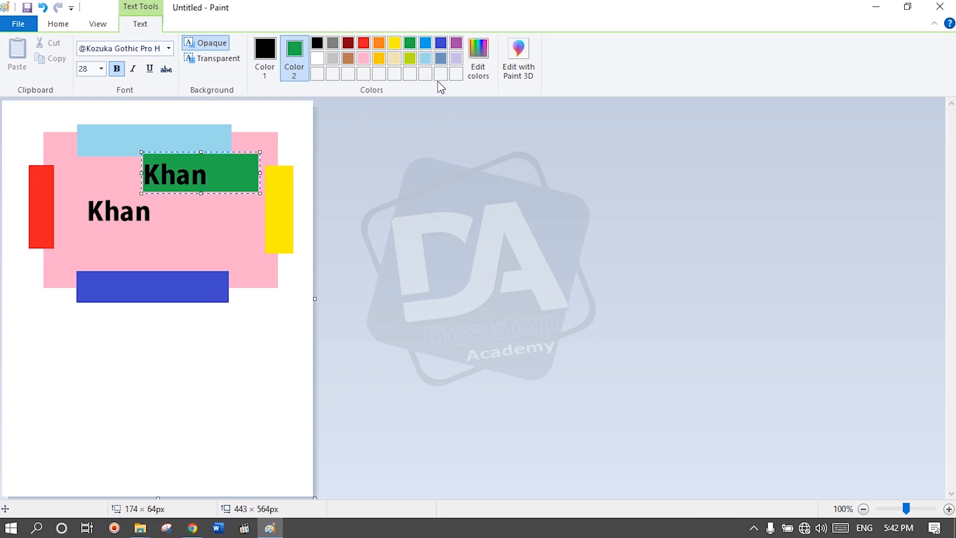
# Step: Define two custom colours: a green with RGB 102, 227, 112 and a blue with RGB 111, 111, 219
pyautogui.click(479, 79)
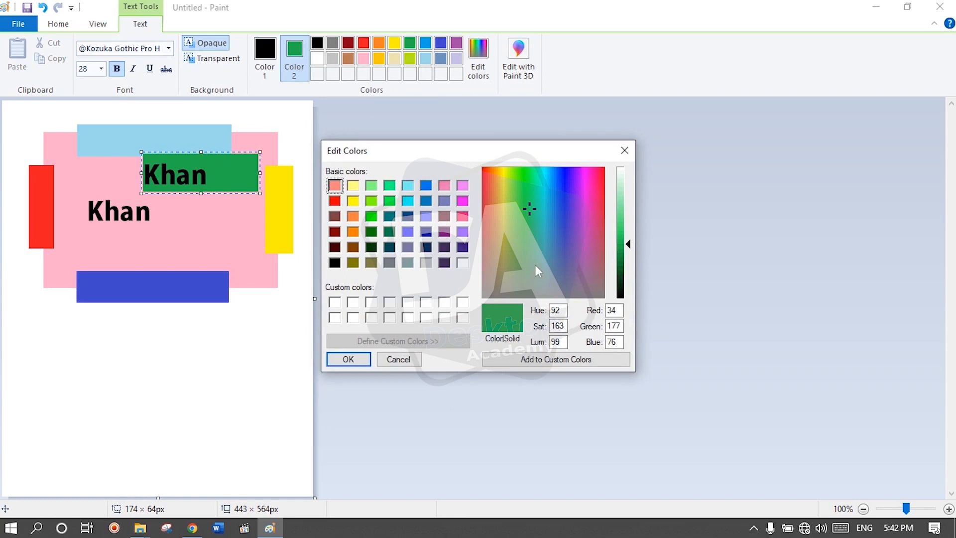
pyautogui.moveTo(536, 265); pyautogui.dragTo(545, 255)
pyautogui.click(566, 223)
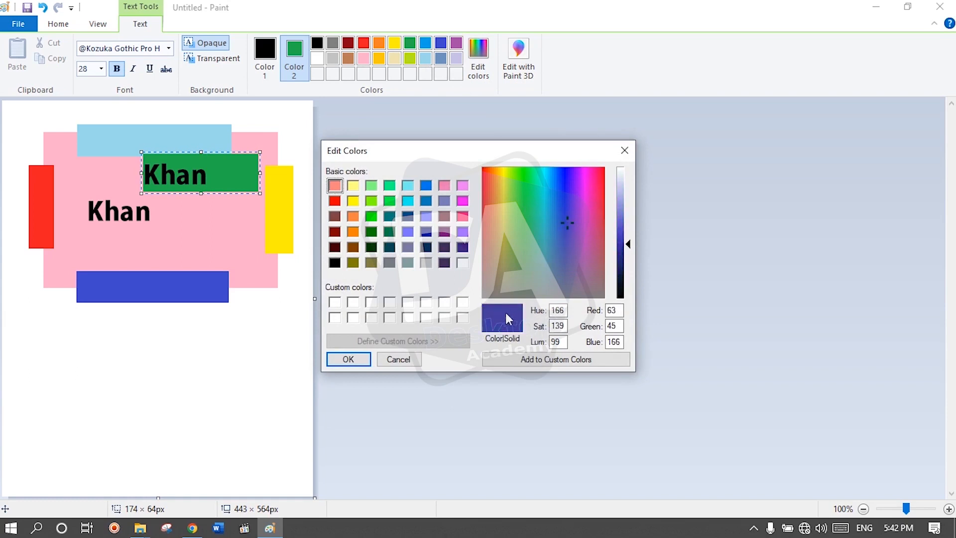
pyautogui.click(334, 302)
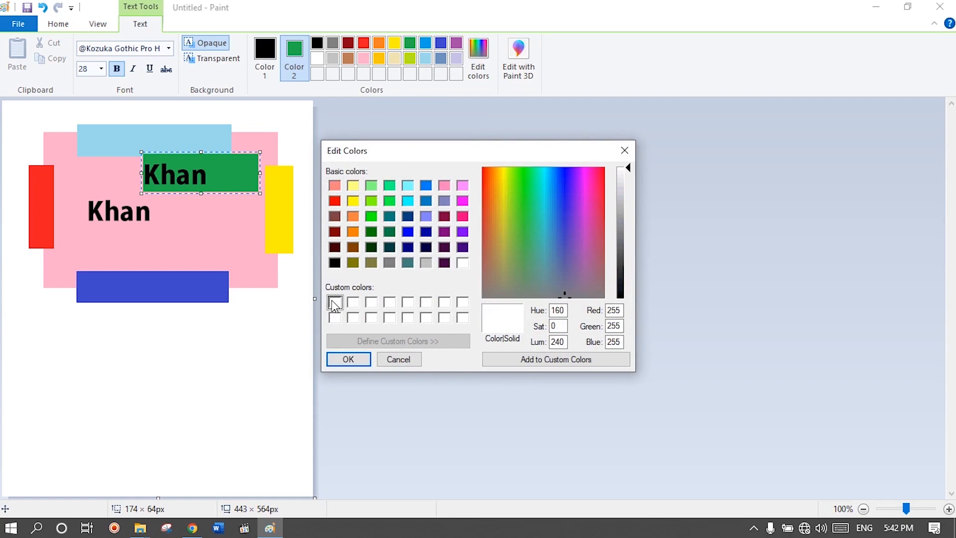
pyautogui.click(563, 225)
pyautogui.click(525, 208)
pyautogui.moveTo(628, 179); pyautogui.dragTo(630, 213)
pyautogui.click(558, 363)
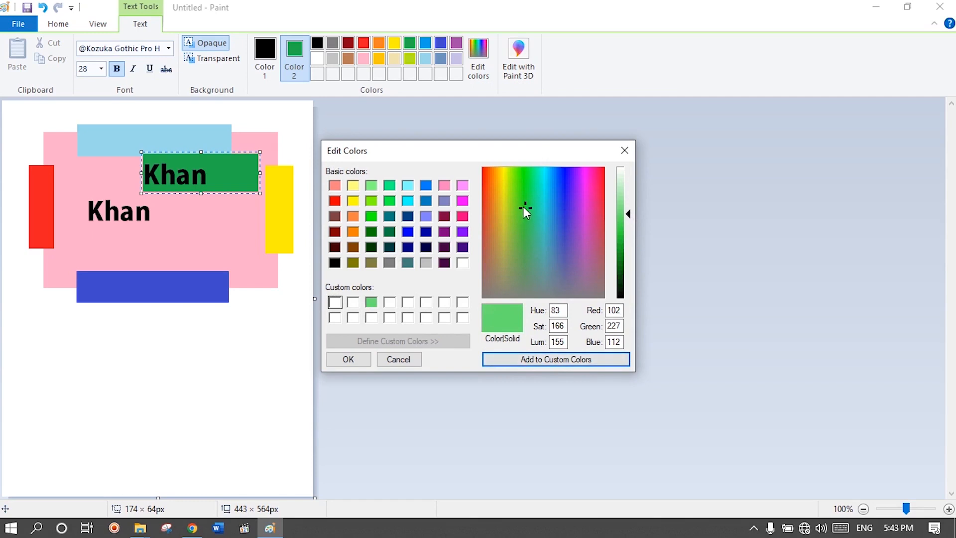
pyautogui.click(563, 219)
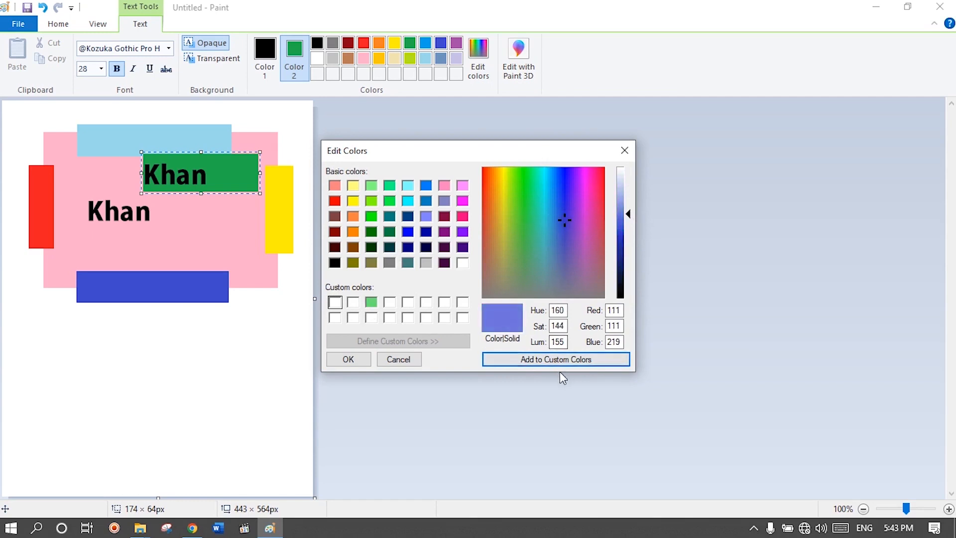
pyautogui.click(530, 366)
# Step: Add a pink with RGB 217, 113, 209 to the custom colours and apply it as the text box's background
pyautogui.moveTo(566, 223); pyautogui.dragTo(586, 223)
pyautogui.click(544, 364)
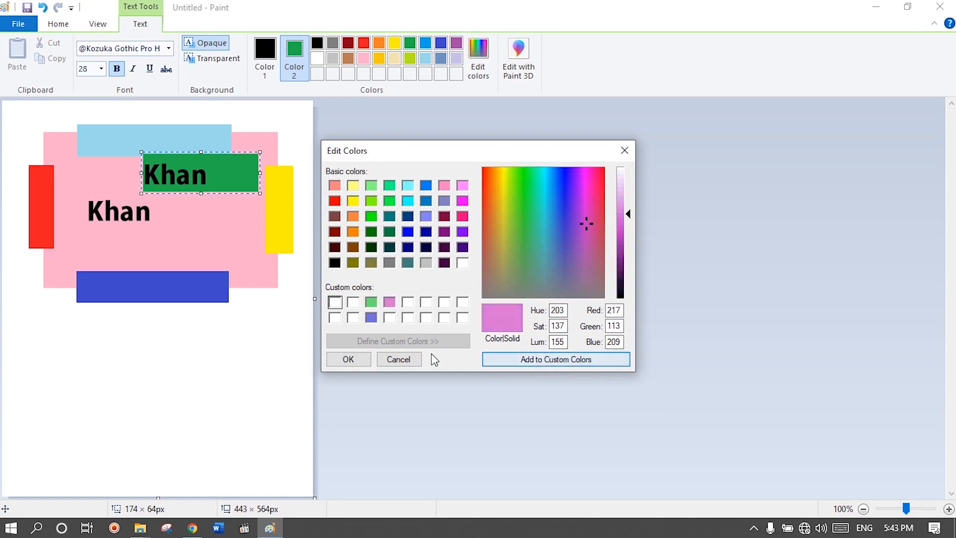
pyautogui.click(352, 359)
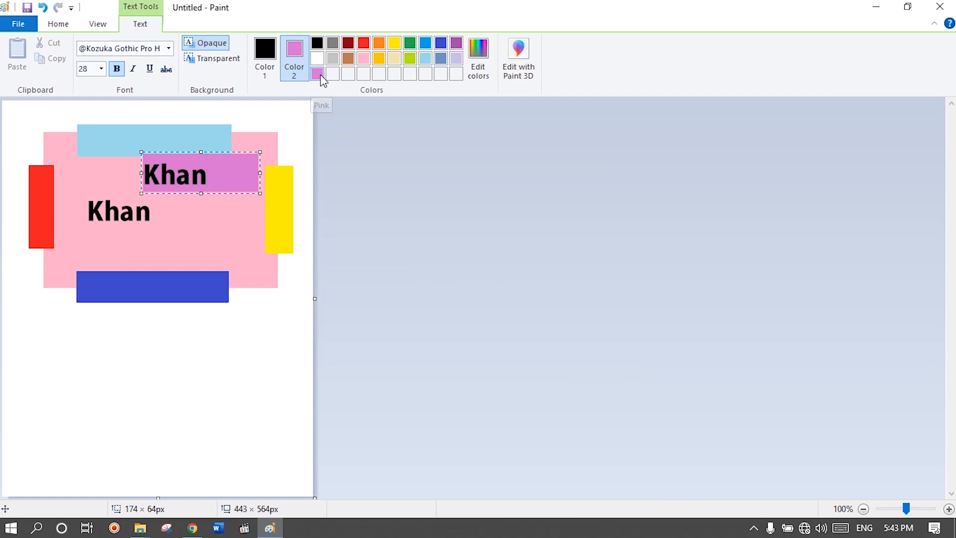
pyautogui.click(347, 59)
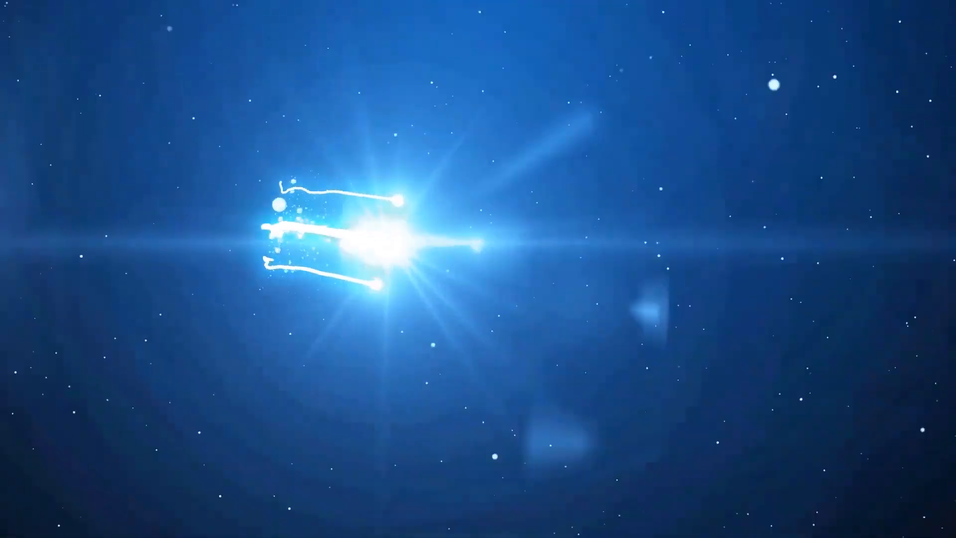